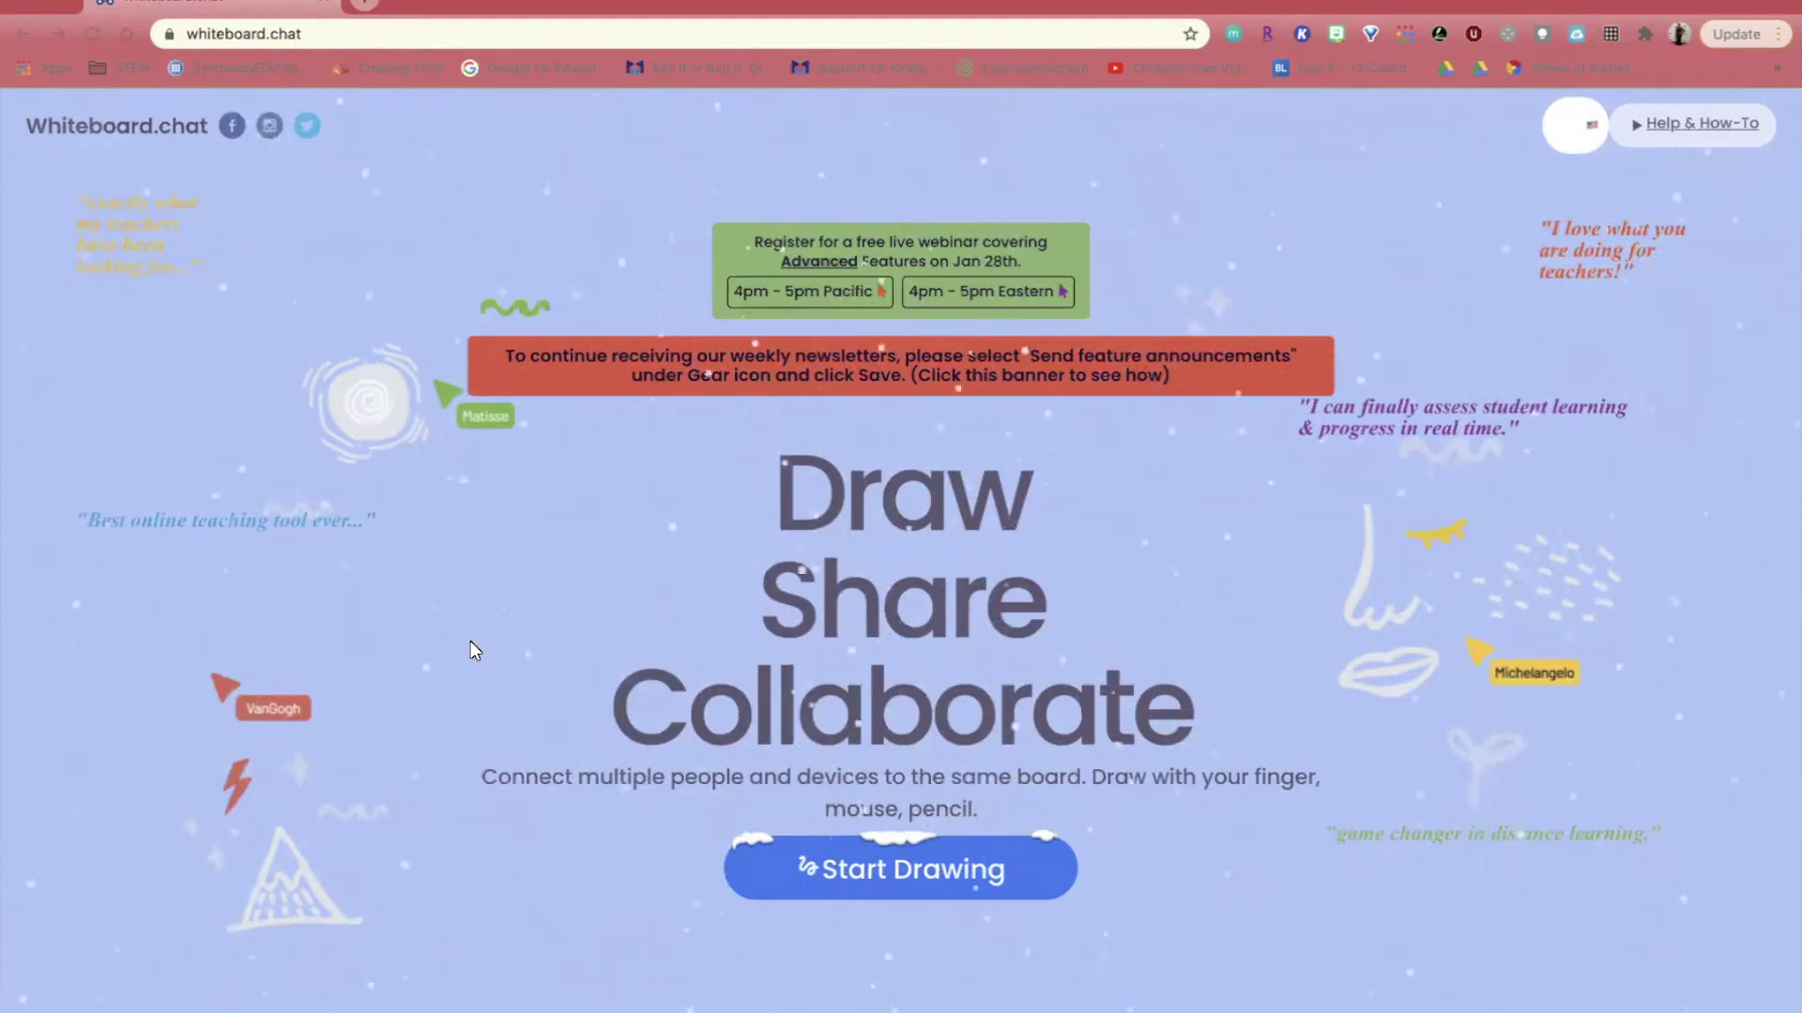
- Start a new drawing and choose Start Teaching to get a blank instructor board
scroll(474, 649, "down", 6)
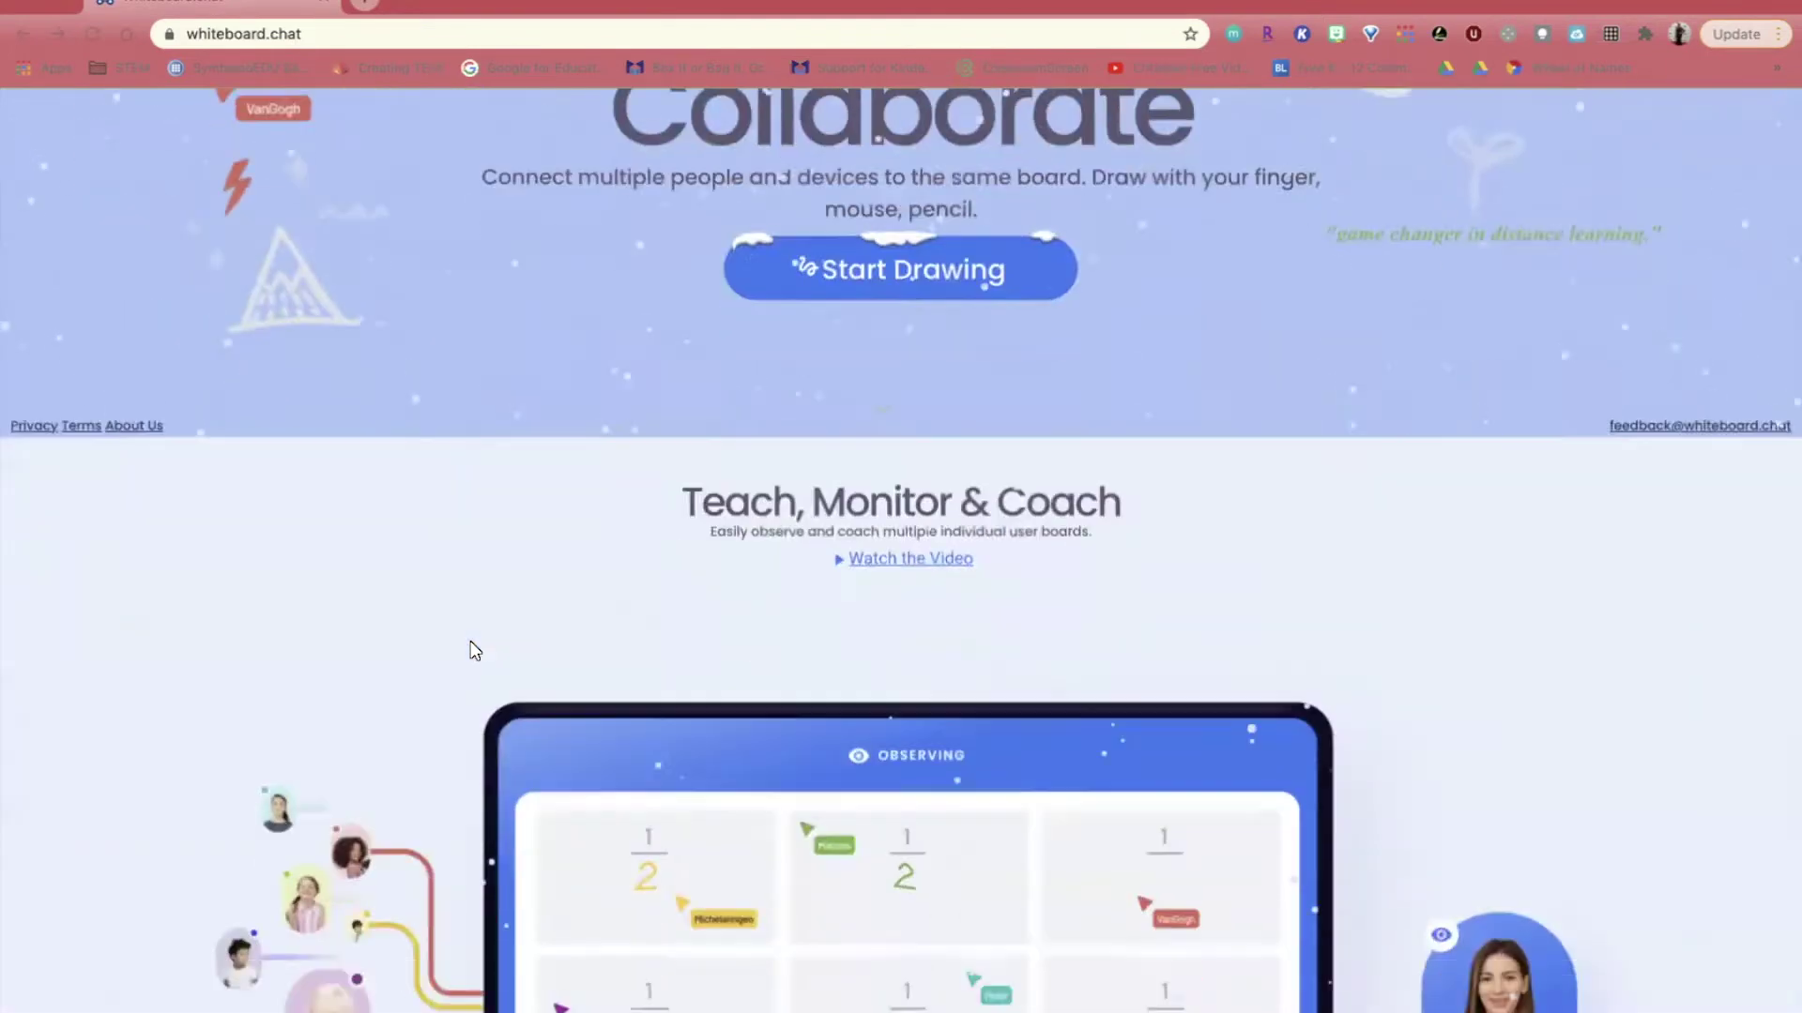
scroll(474, 649, "down", 4)
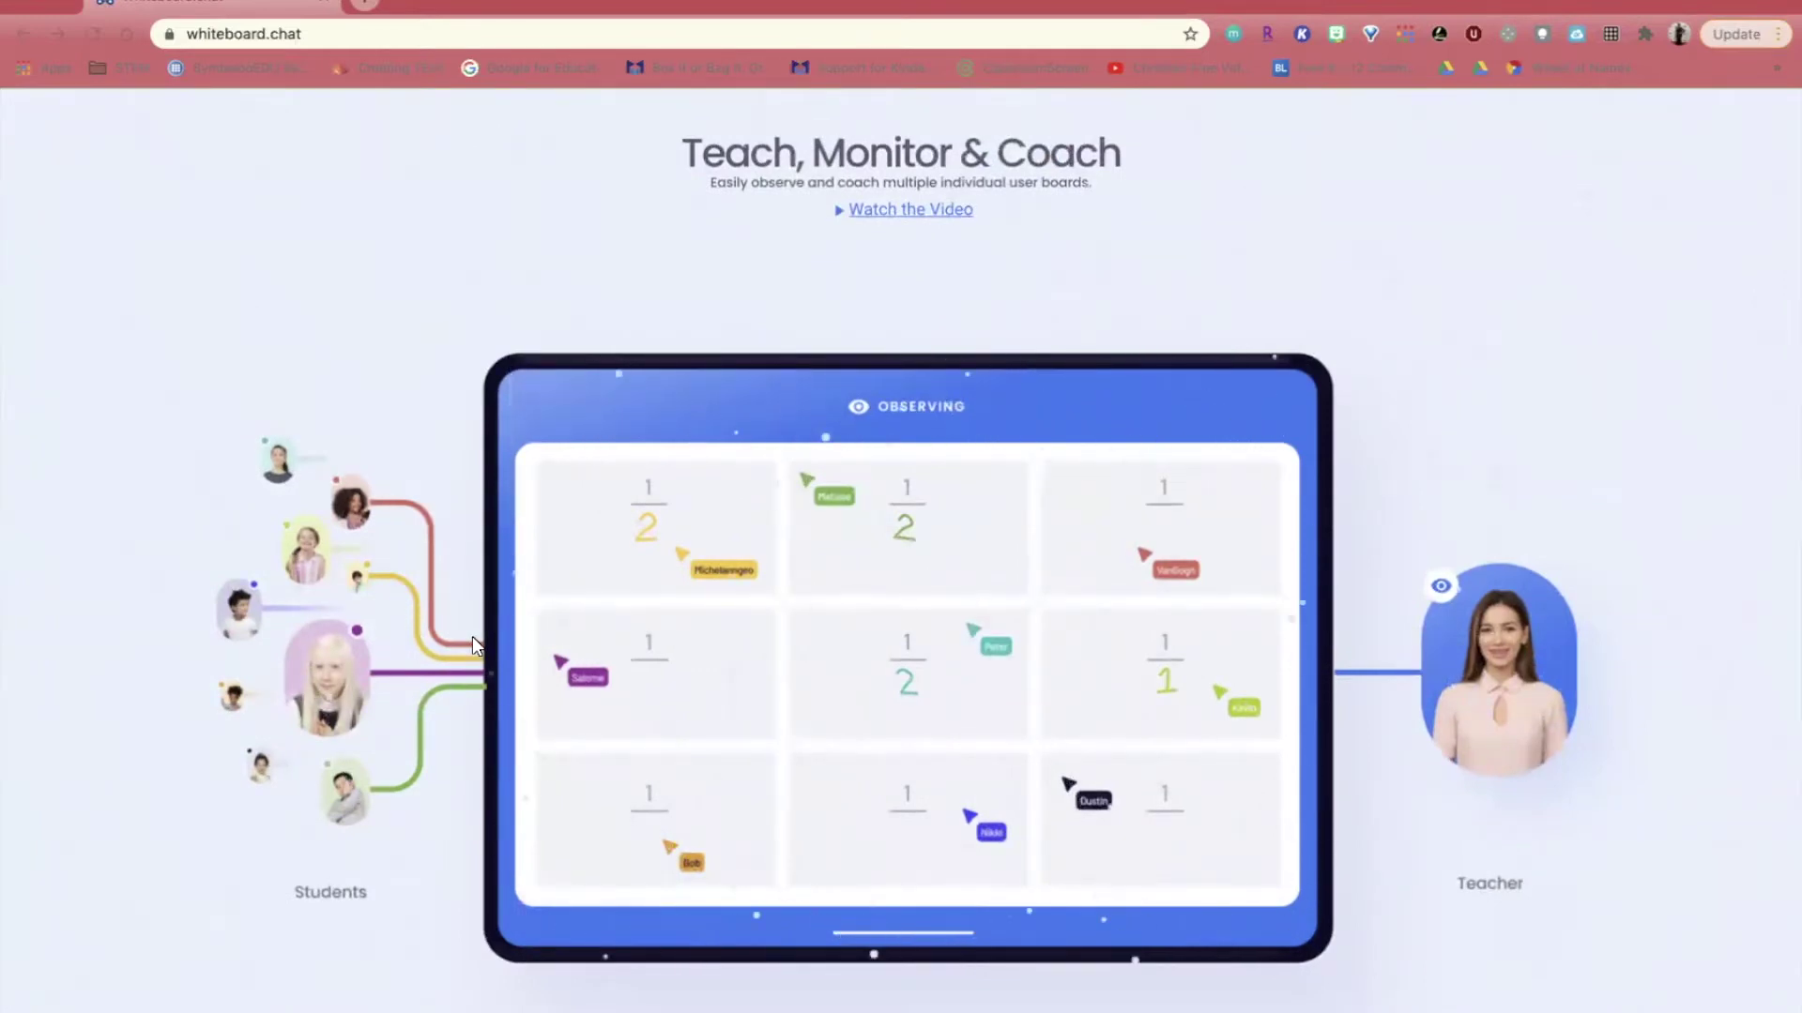
scroll(471, 637, "down", 10)
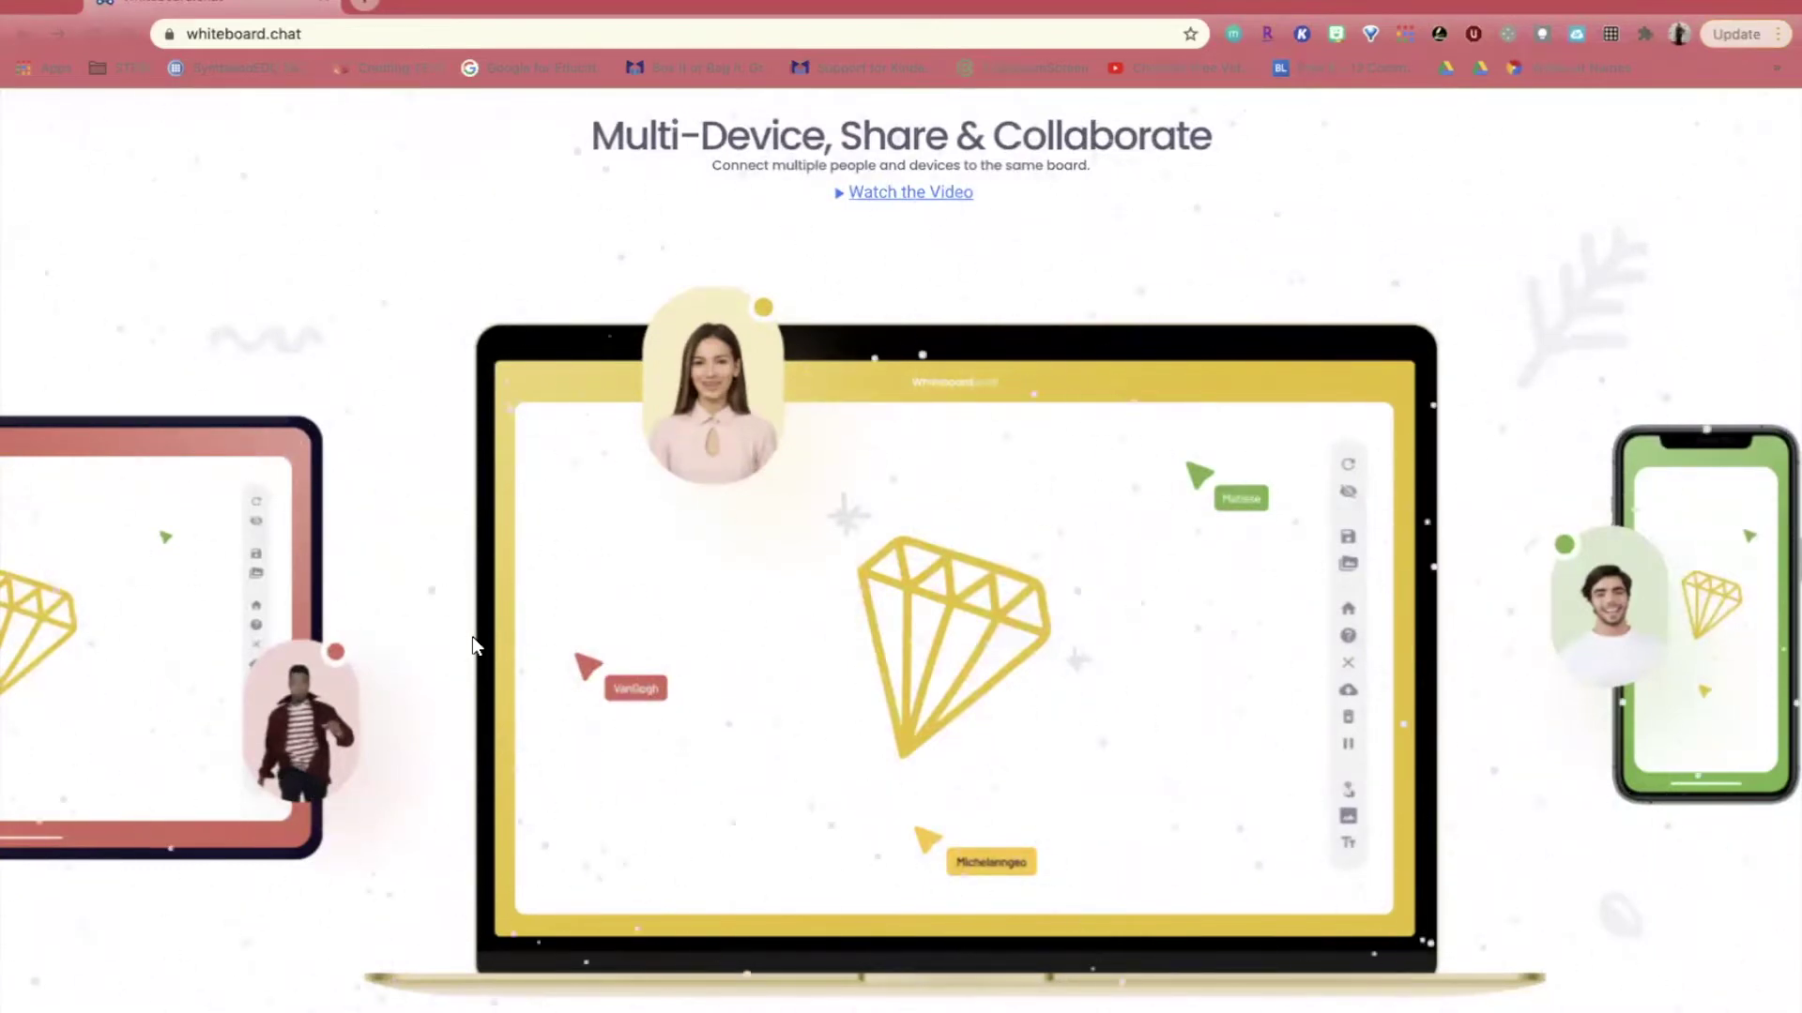
scroll(472, 637, "down", 10)
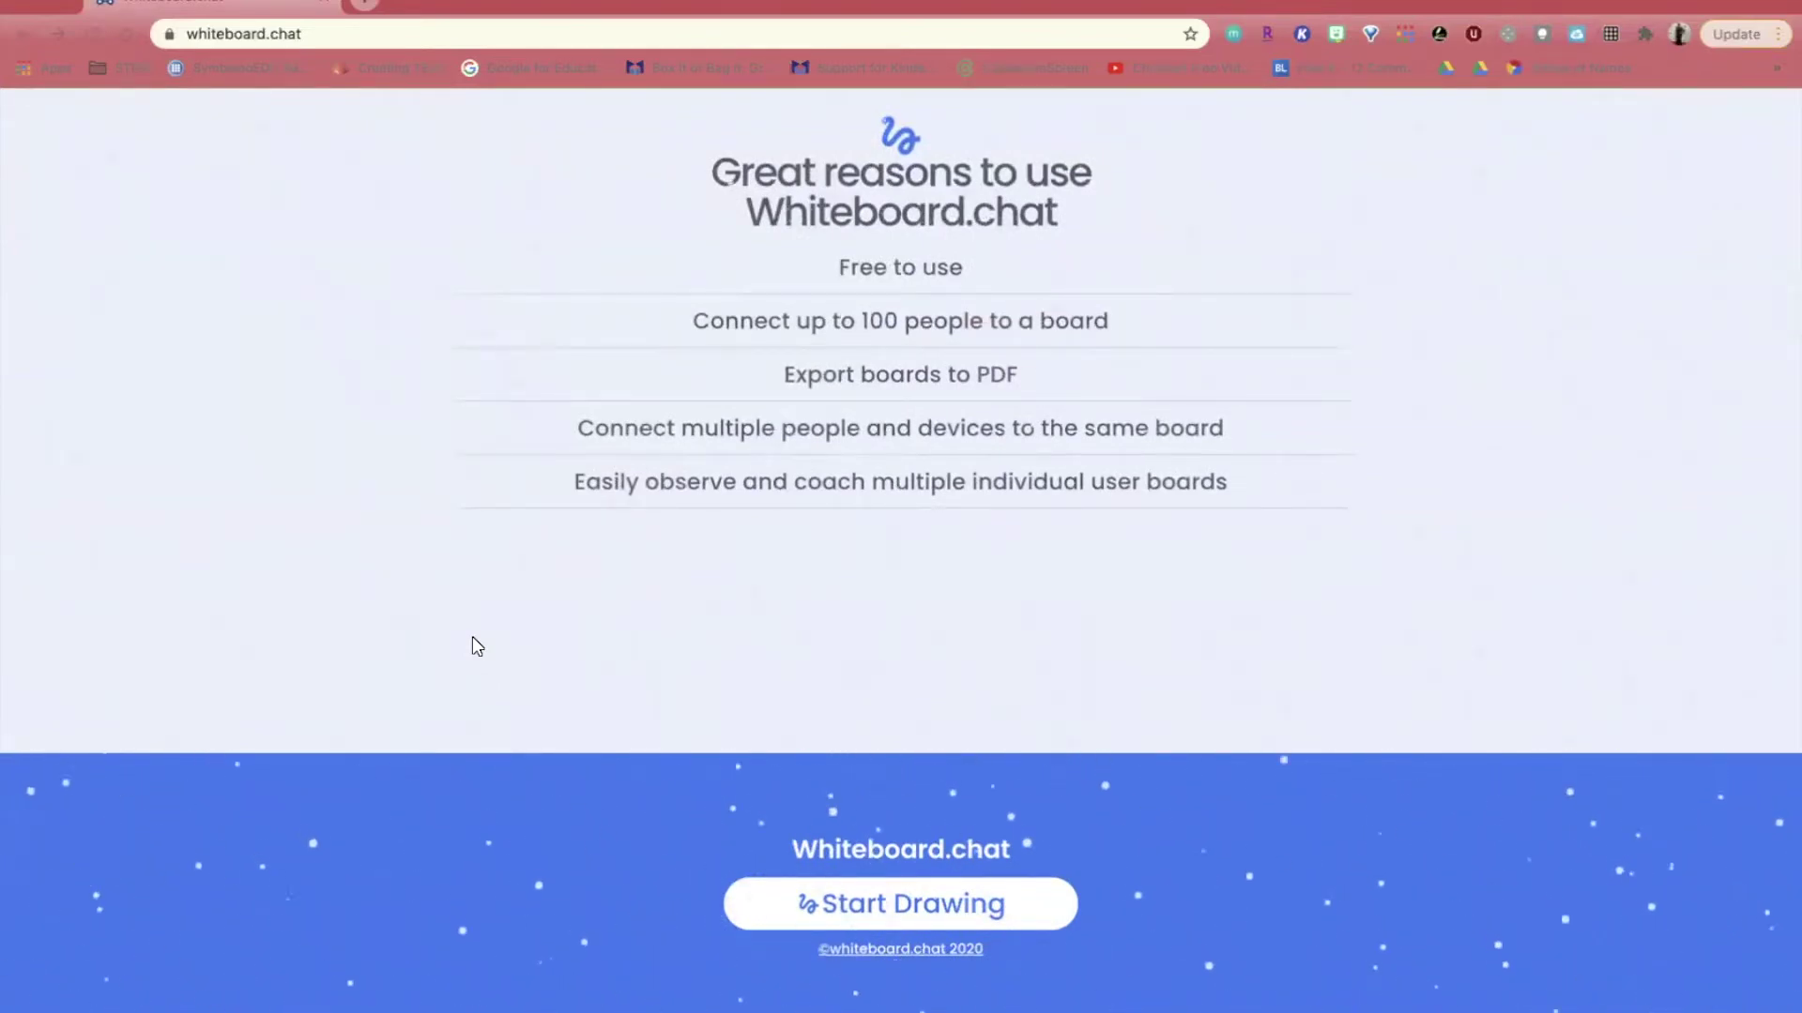
scroll(471, 636, "up", 10)
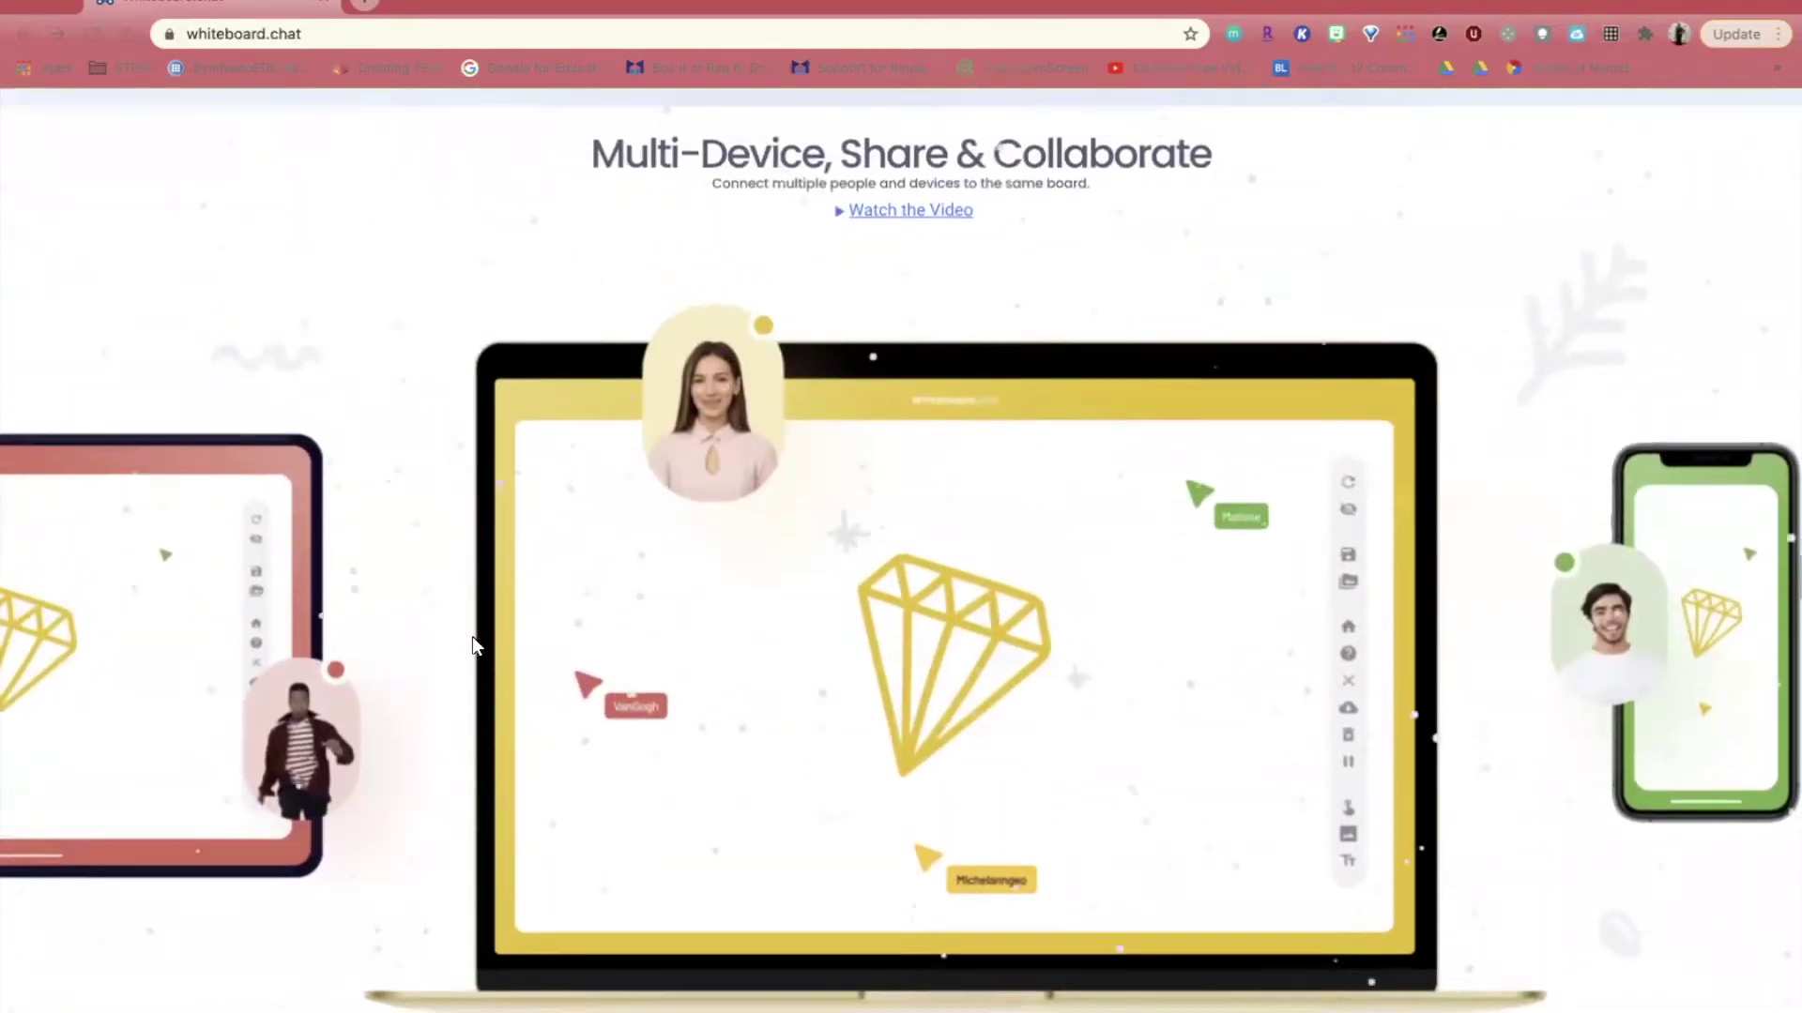
scroll(471, 636, "up", 15)
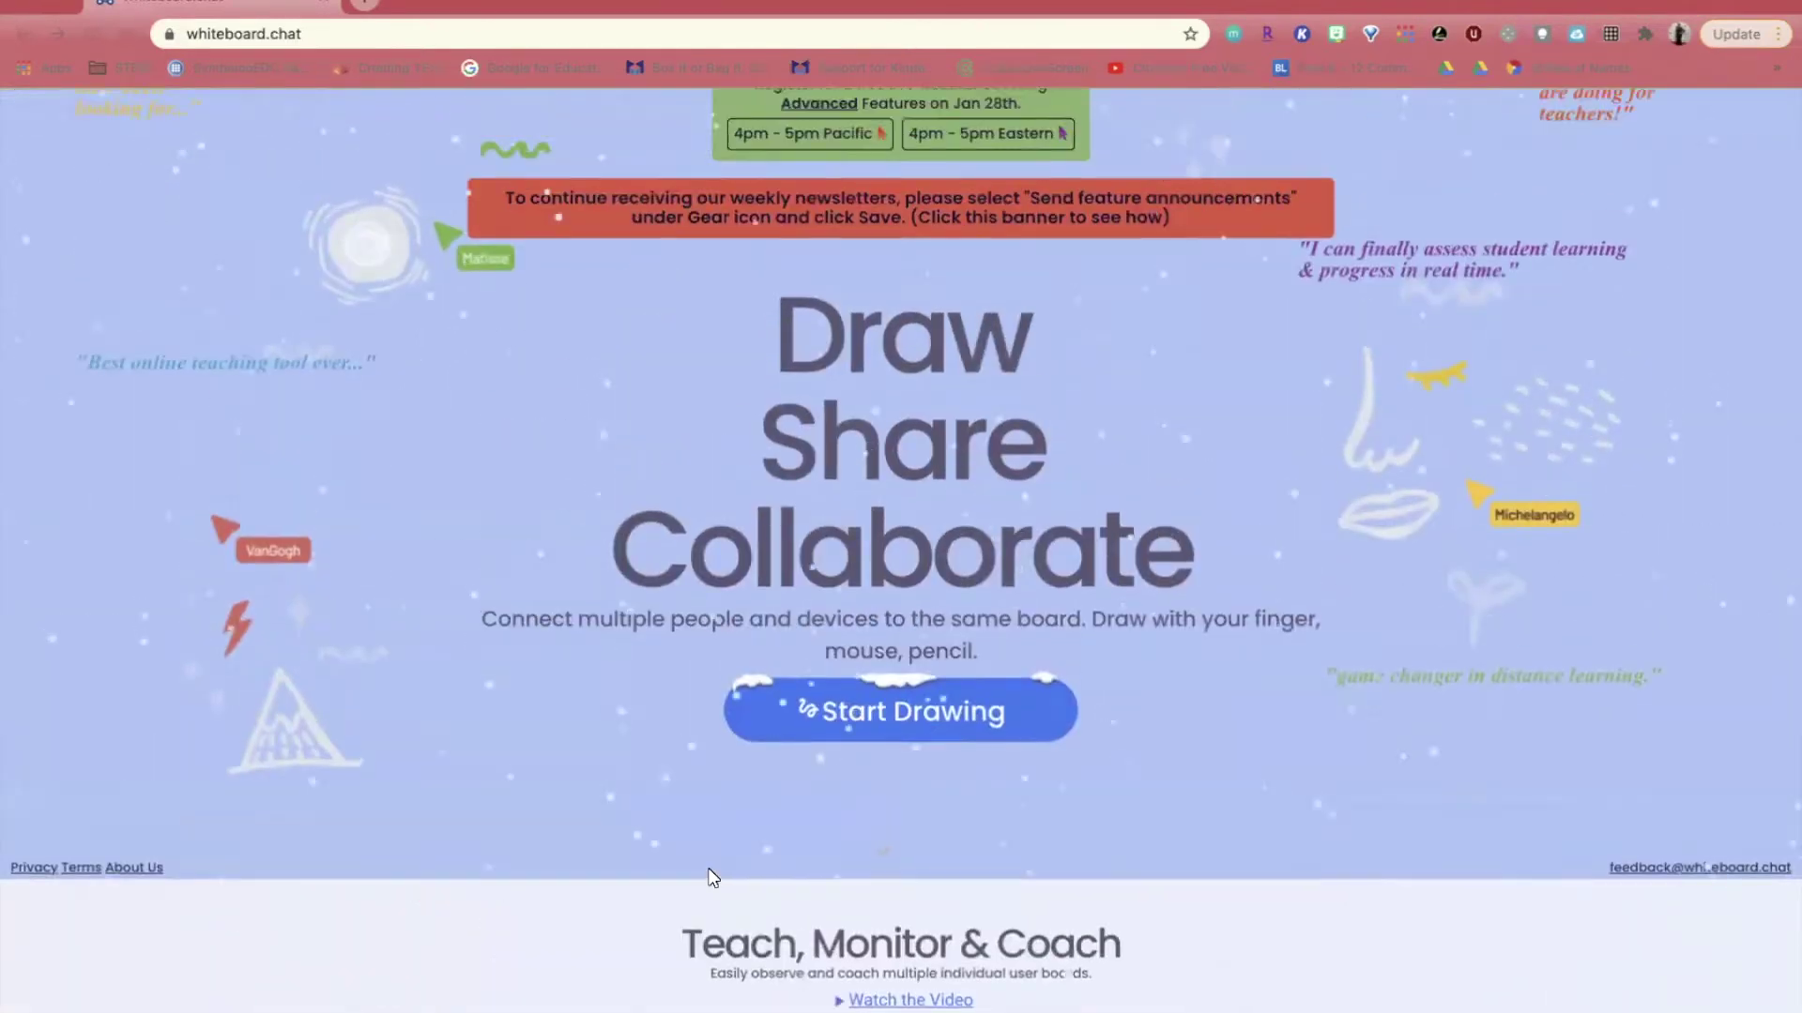
scroll(713, 878, "up", 2)
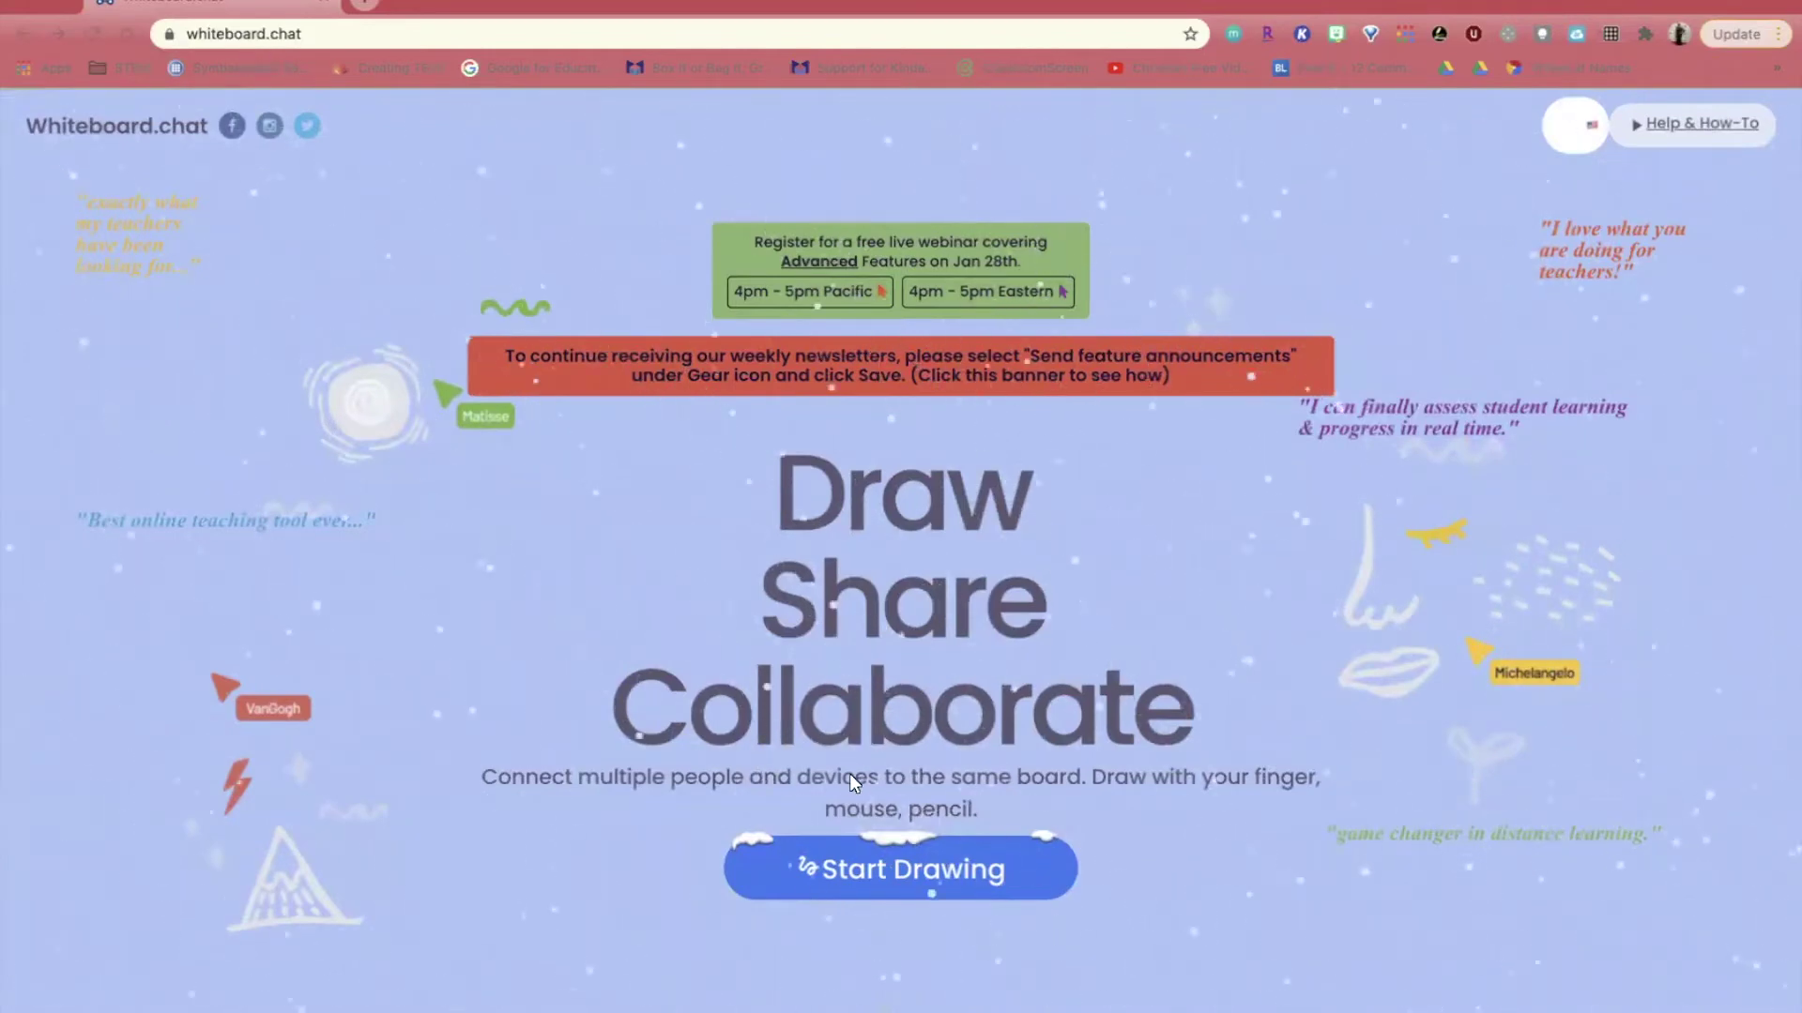
left_click(901, 878)
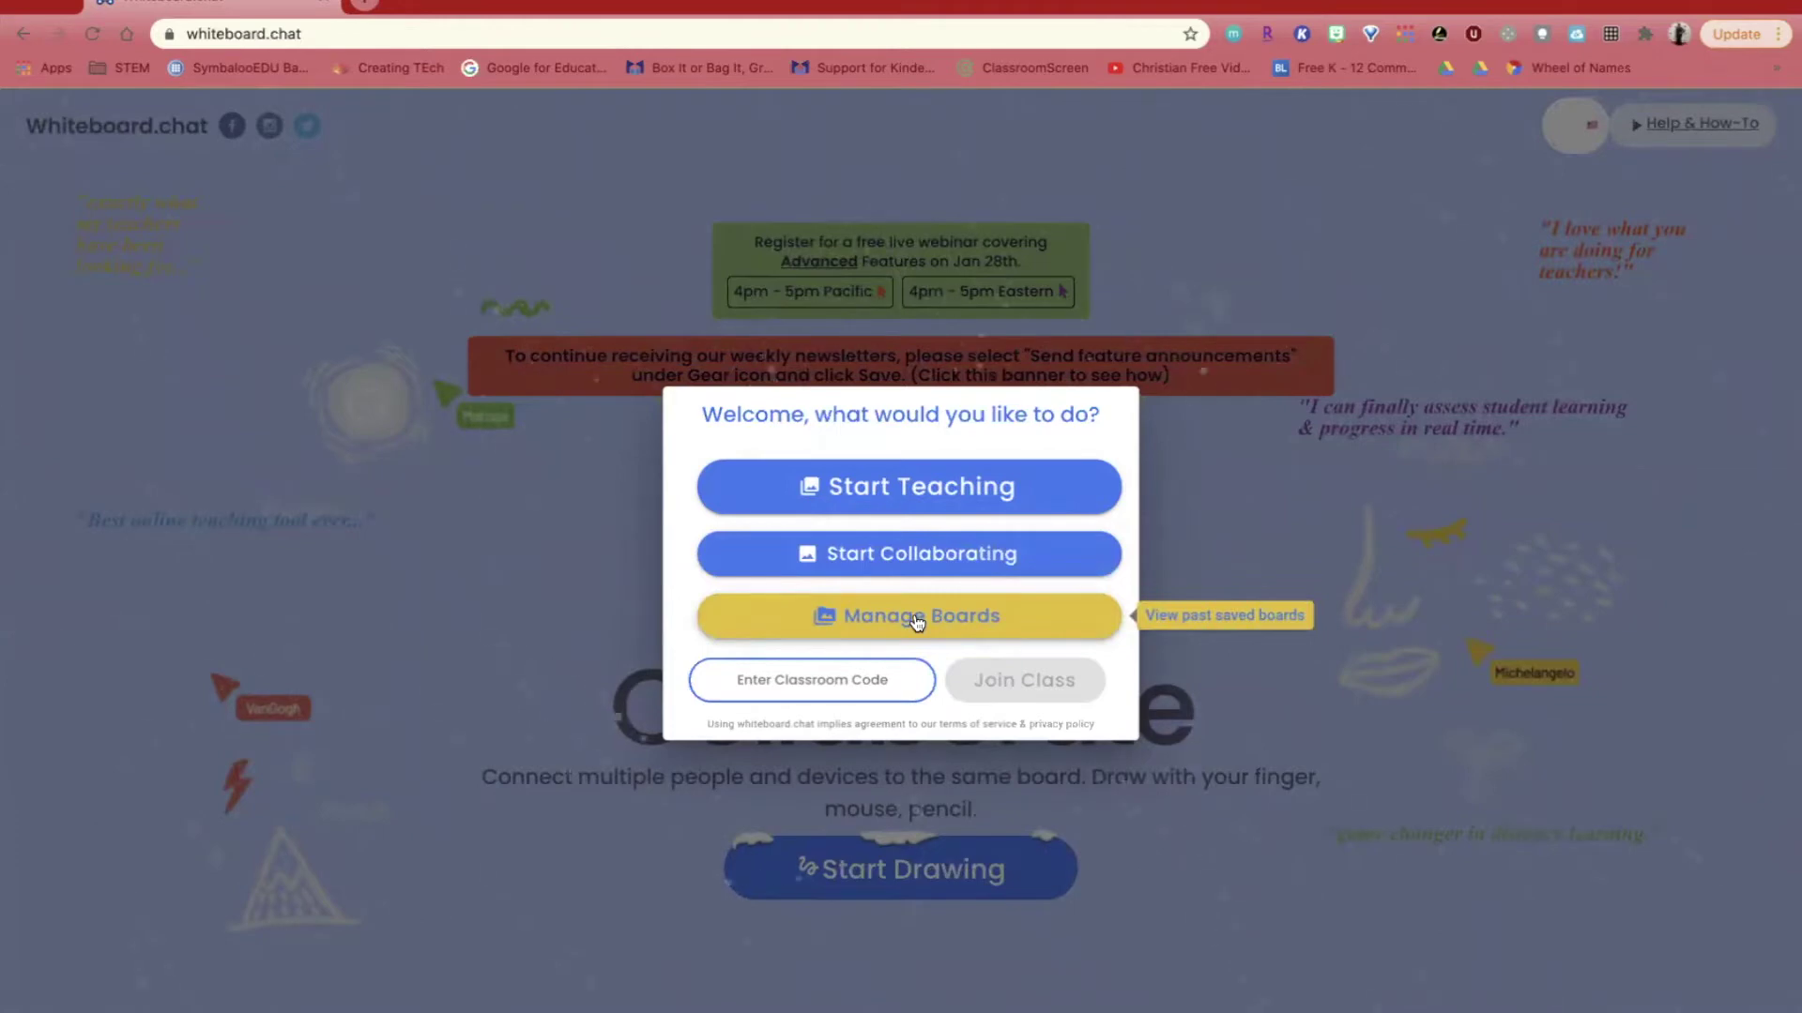
left_click(921, 487)
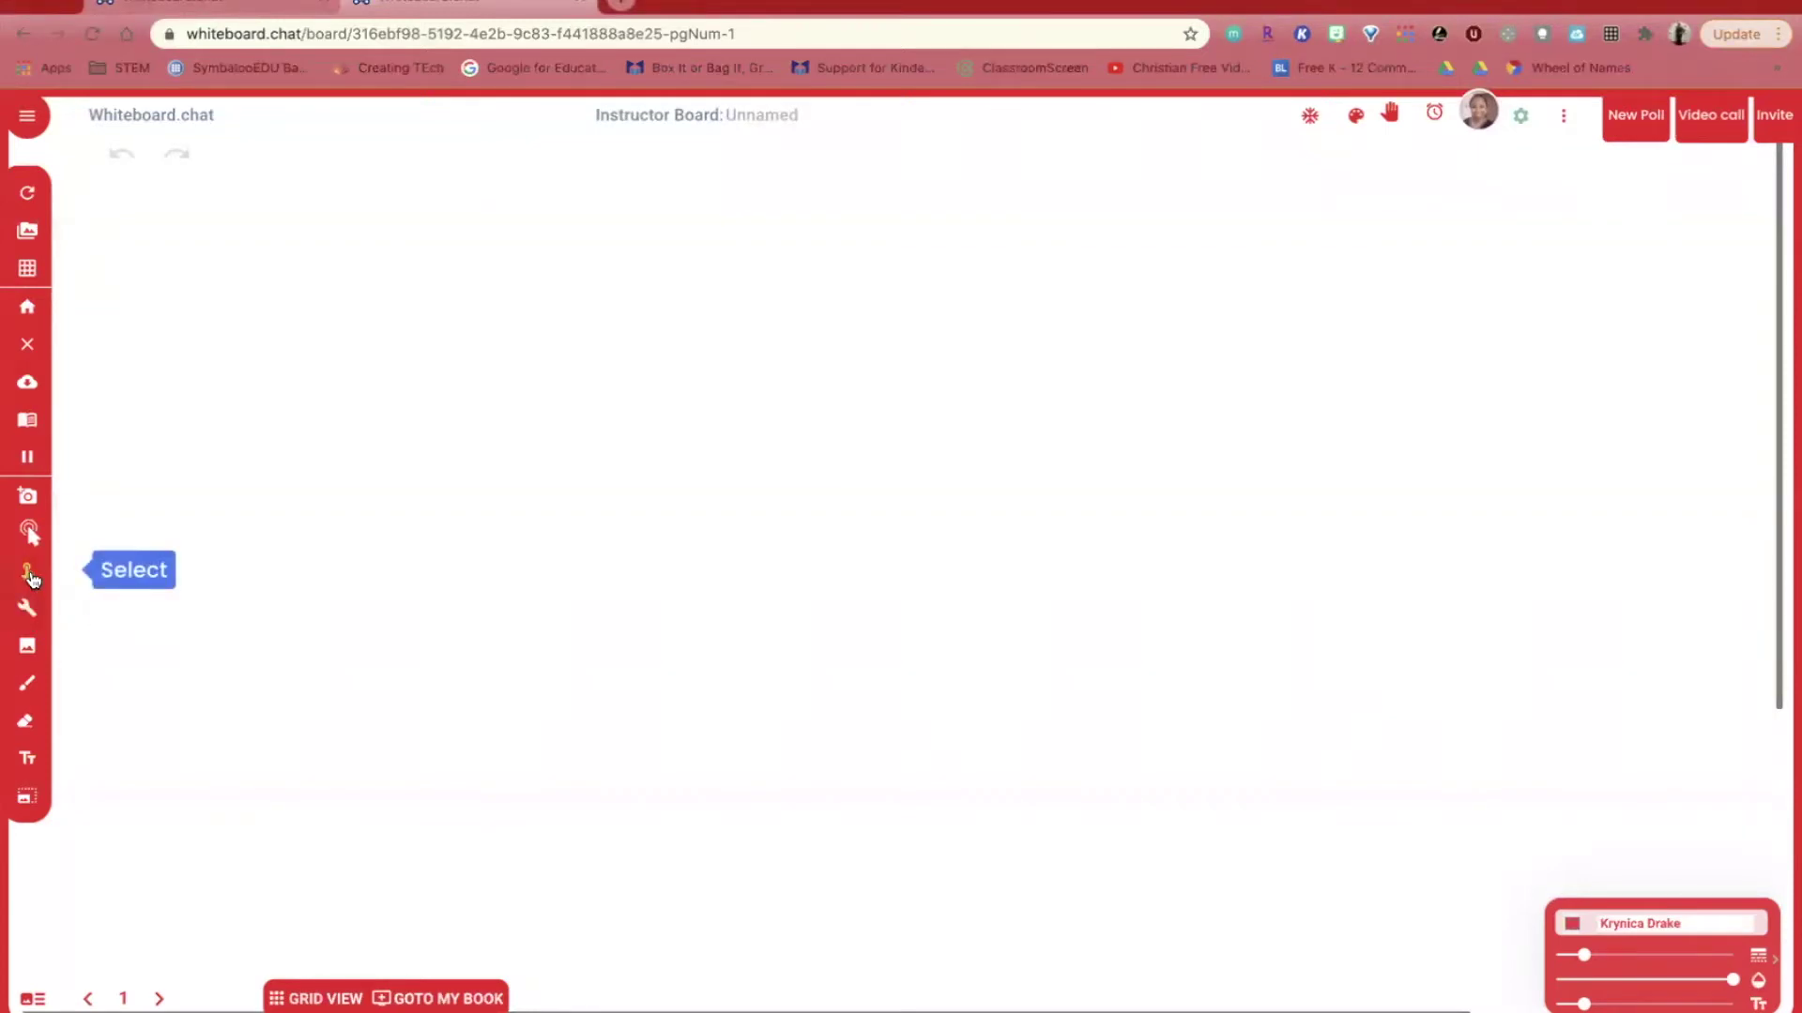
- Upload word_problems_multi-step_easy.pdf from Downloads onto page 1 of the board
left_click(29, 647)
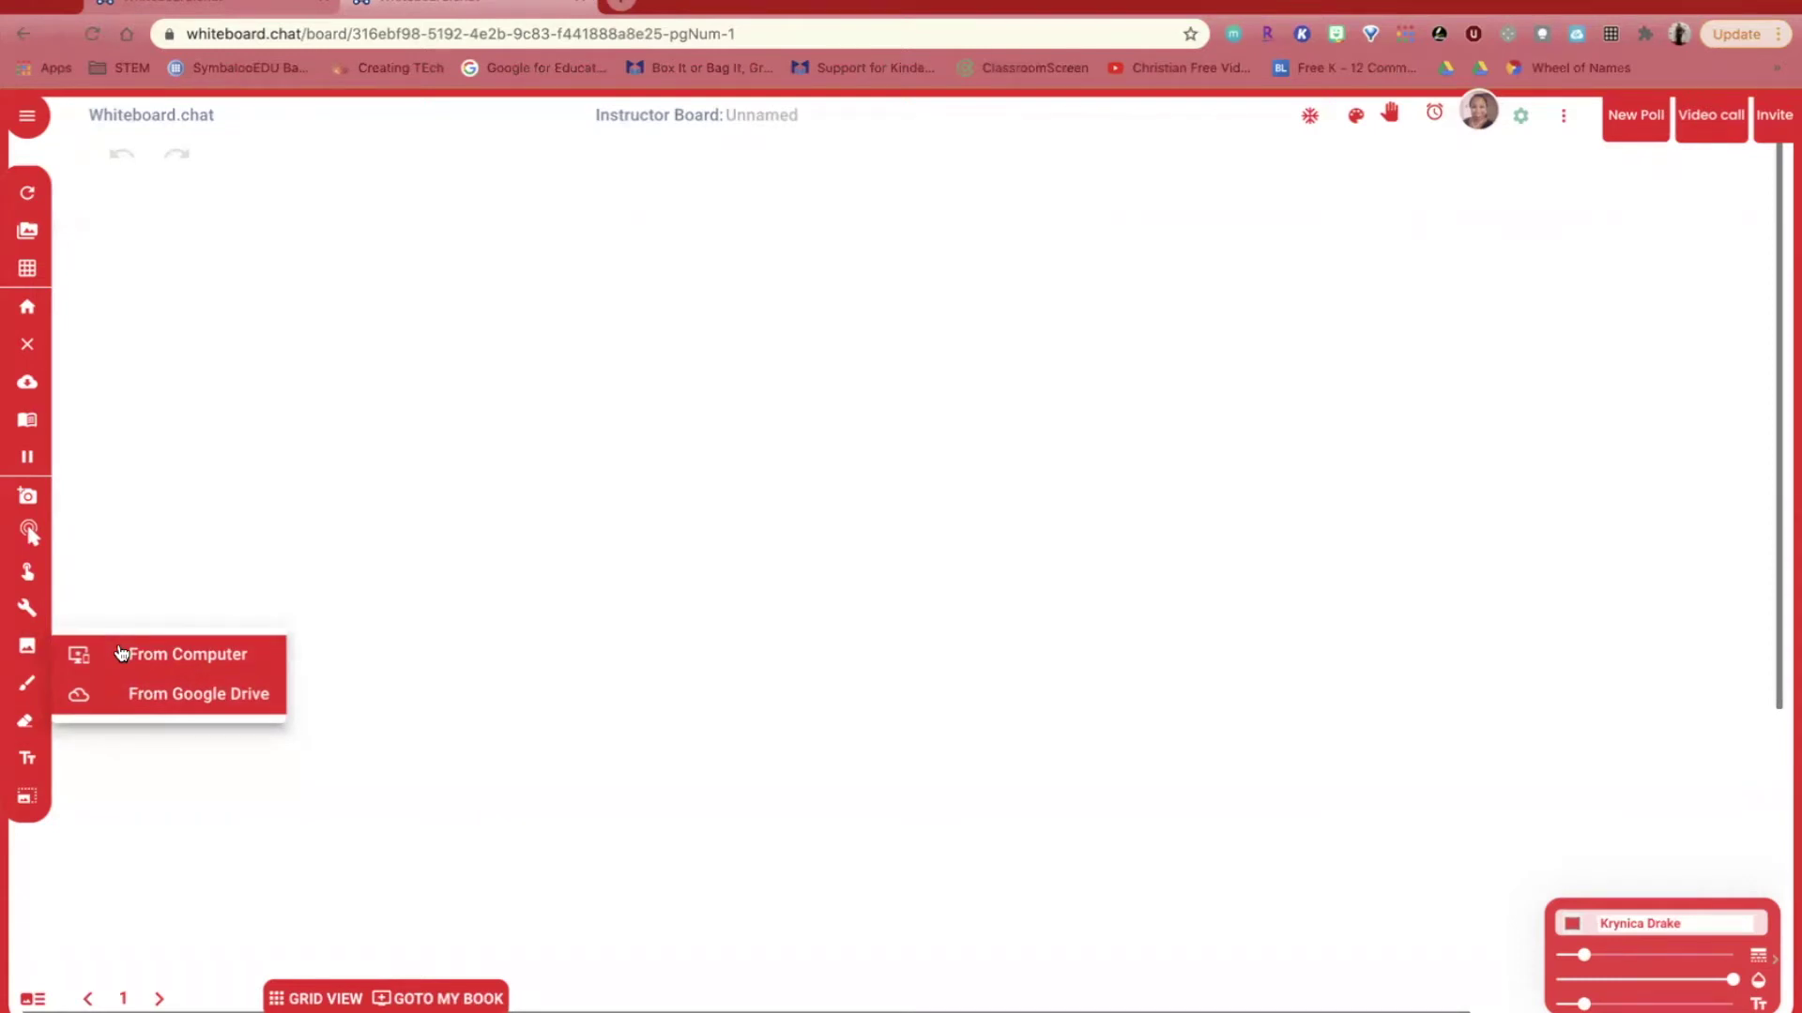
left_click(121, 653)
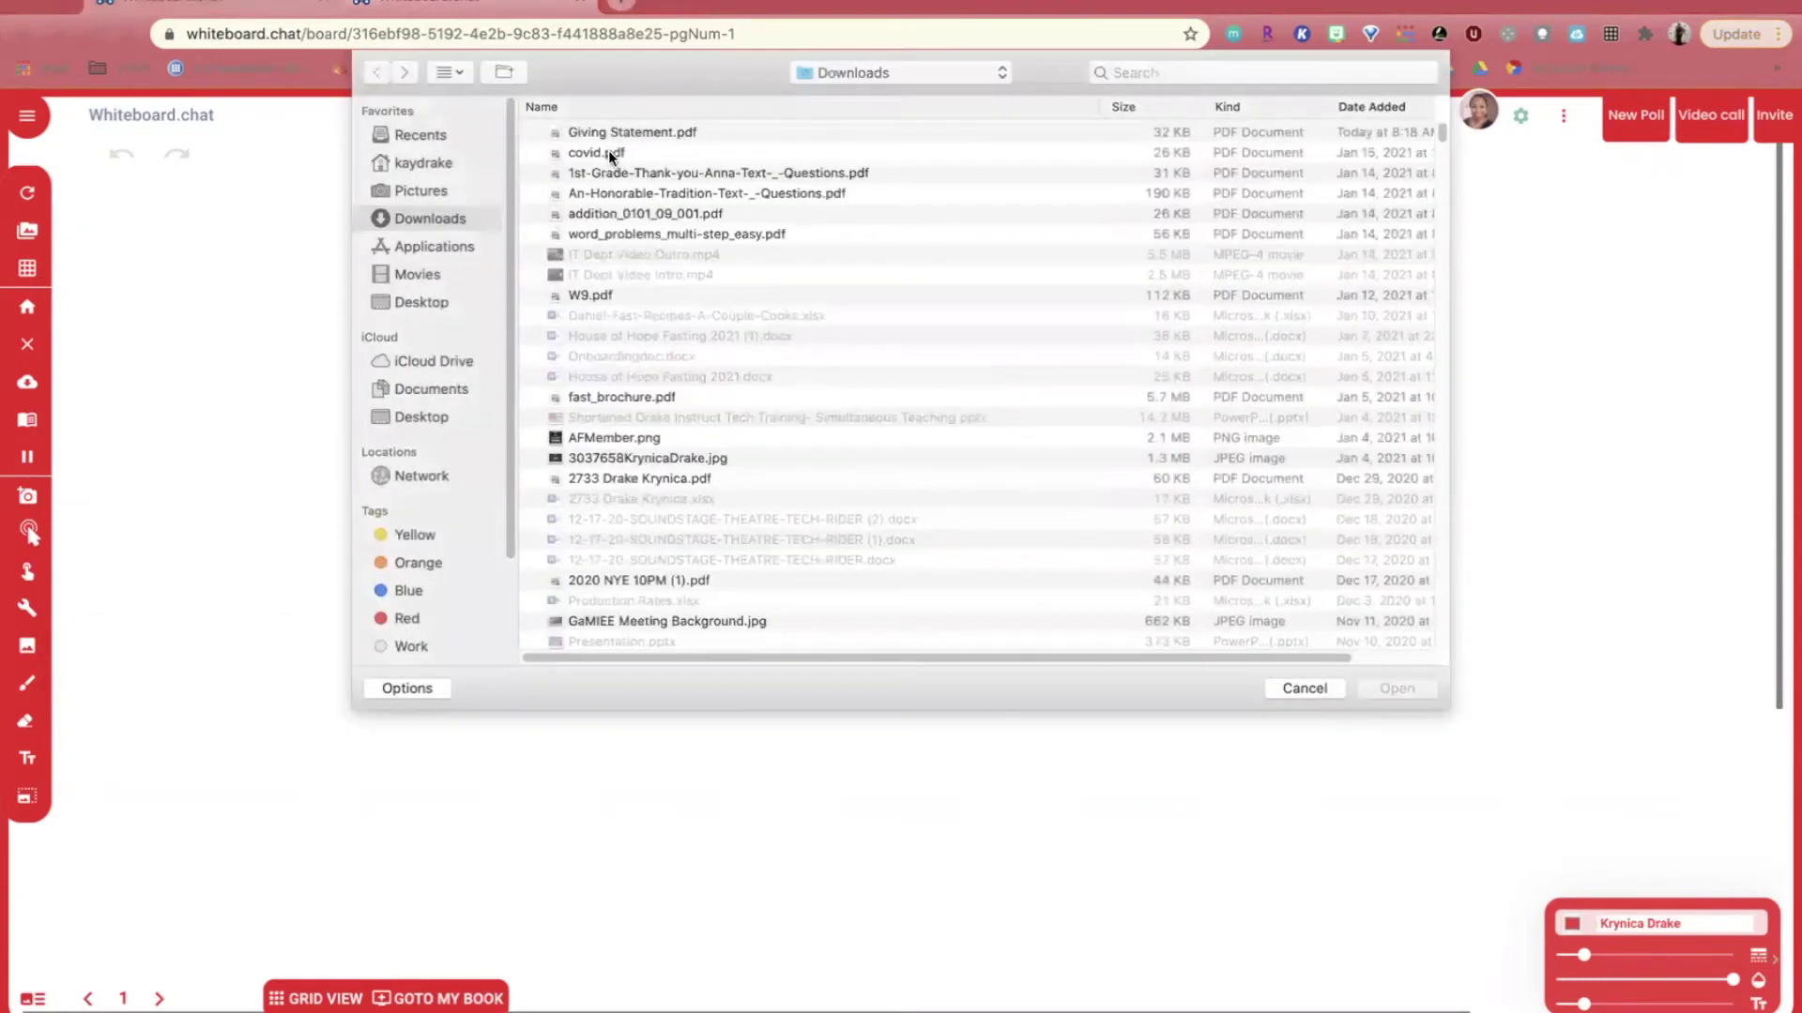
left_click(616, 172)
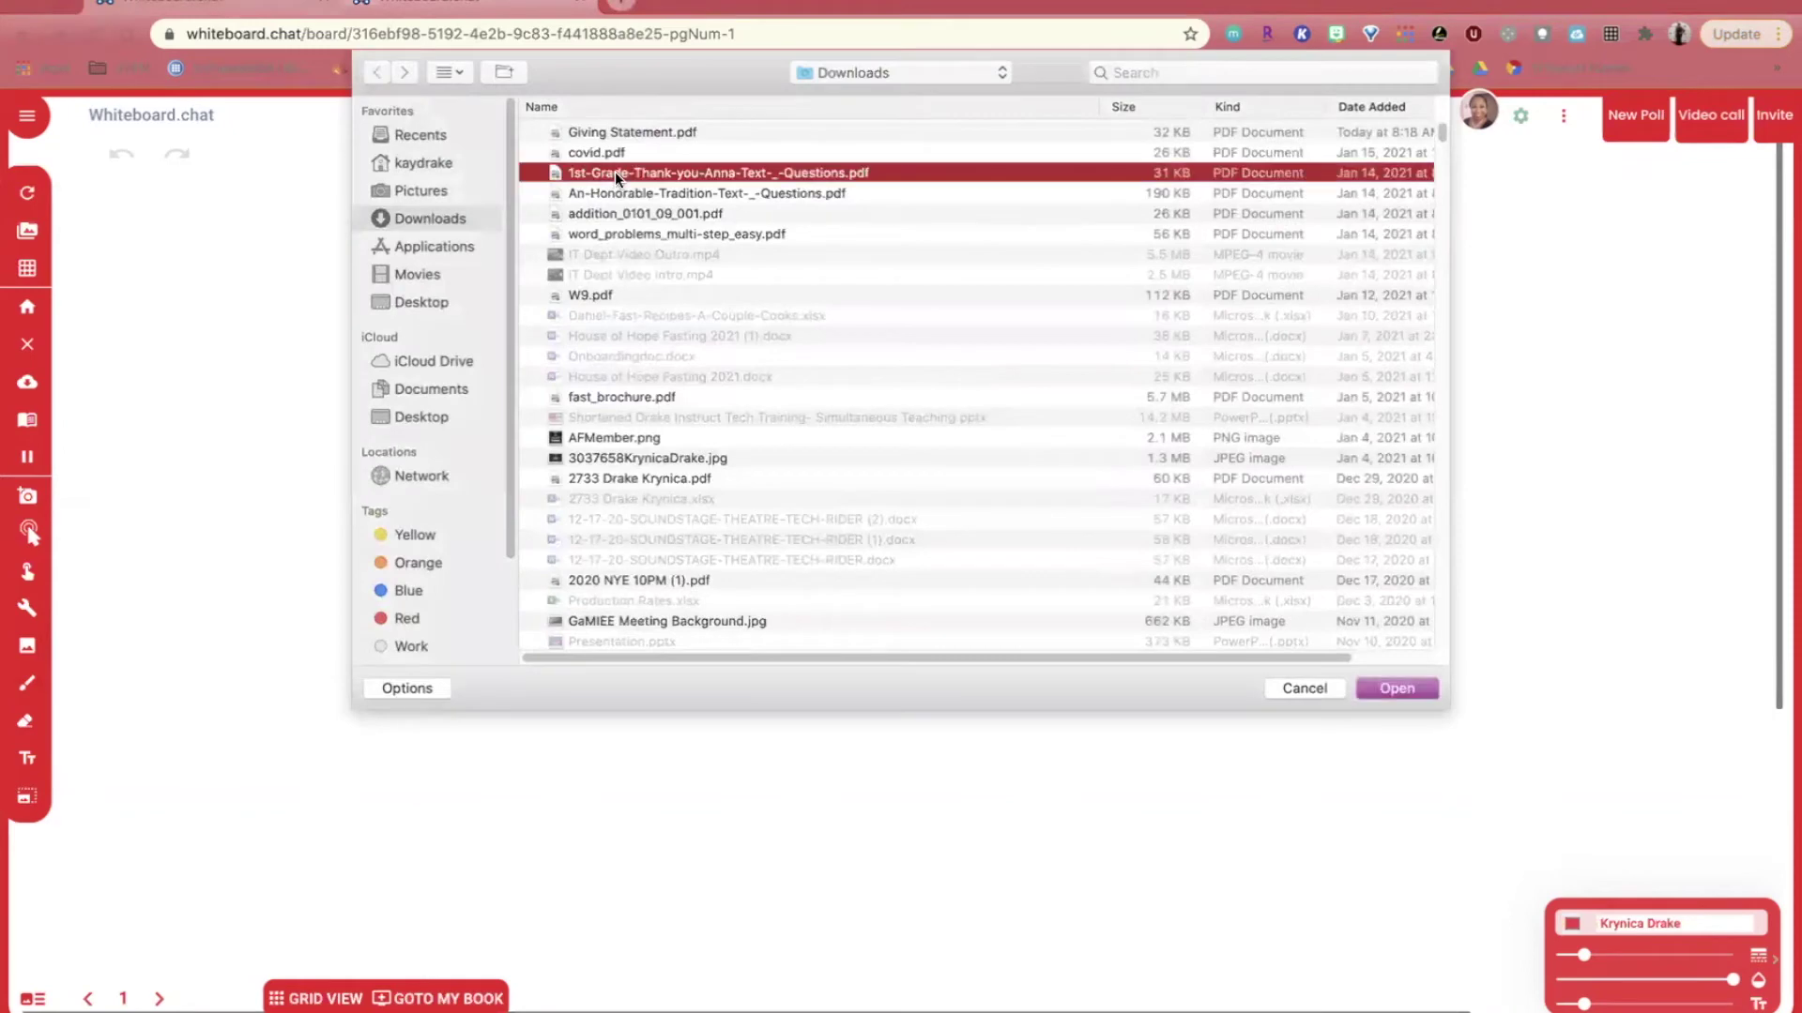
left_click(677, 235)
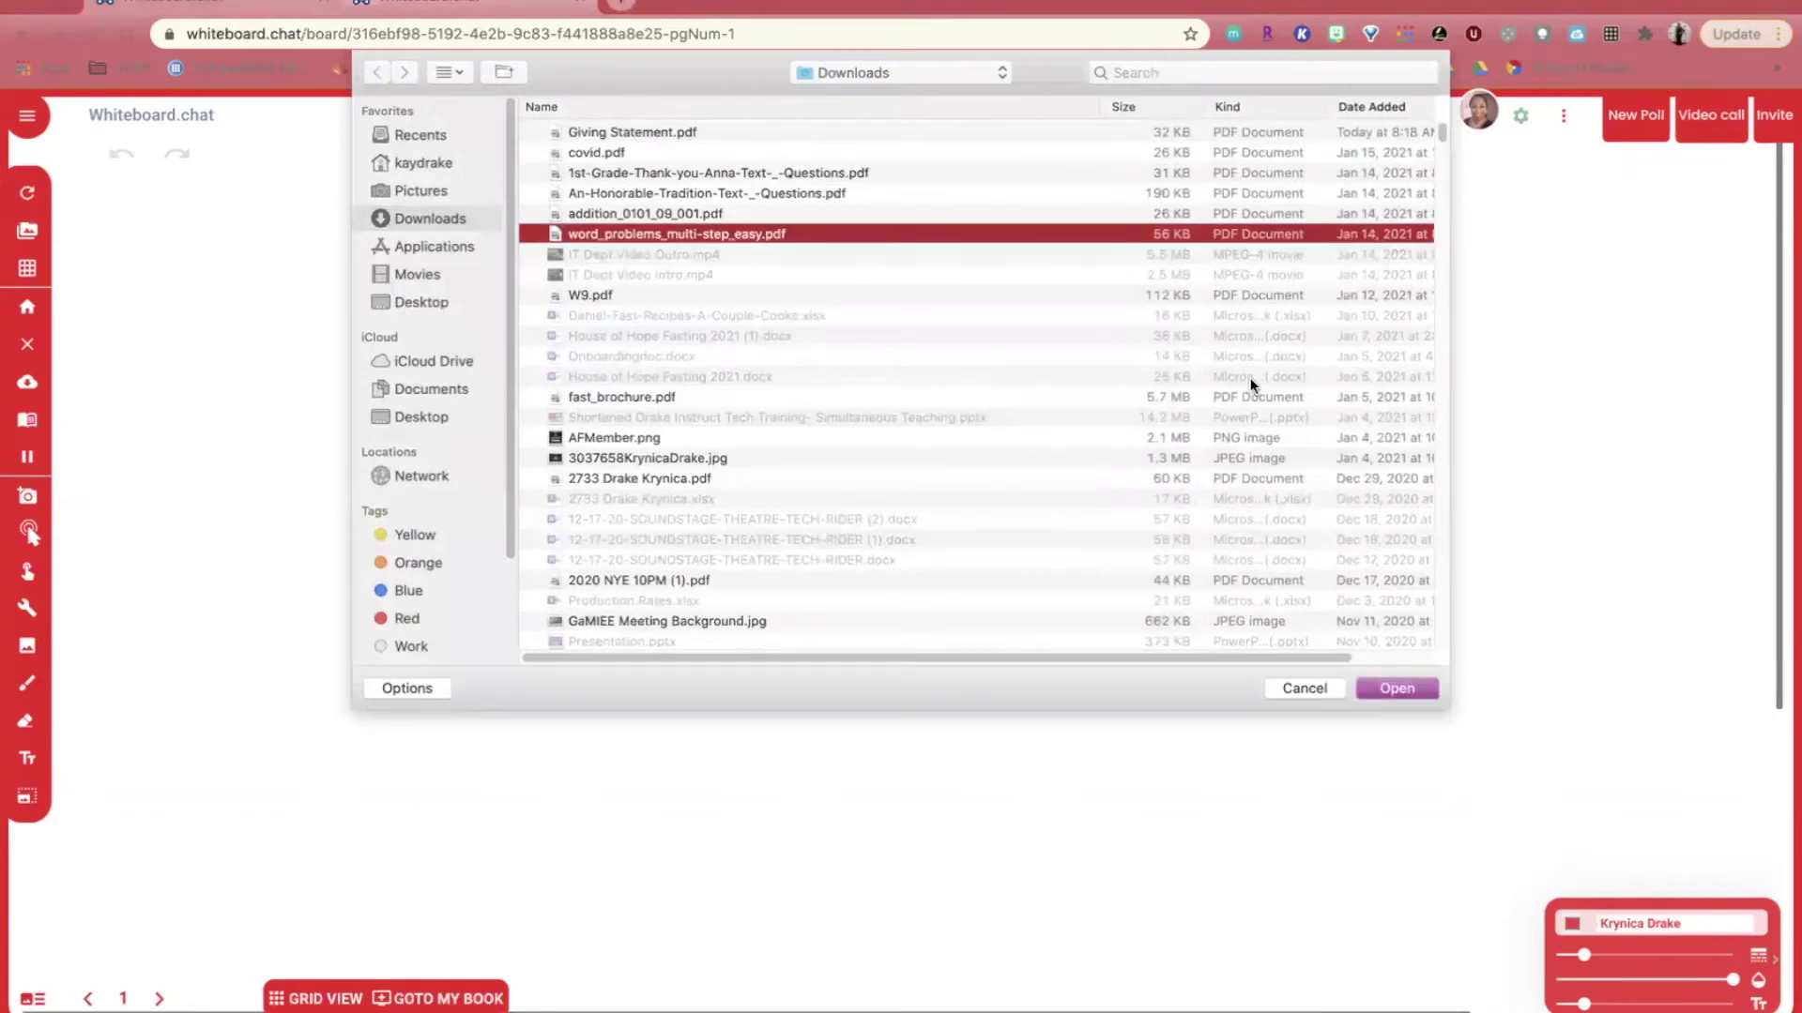
left_click(1395, 689)
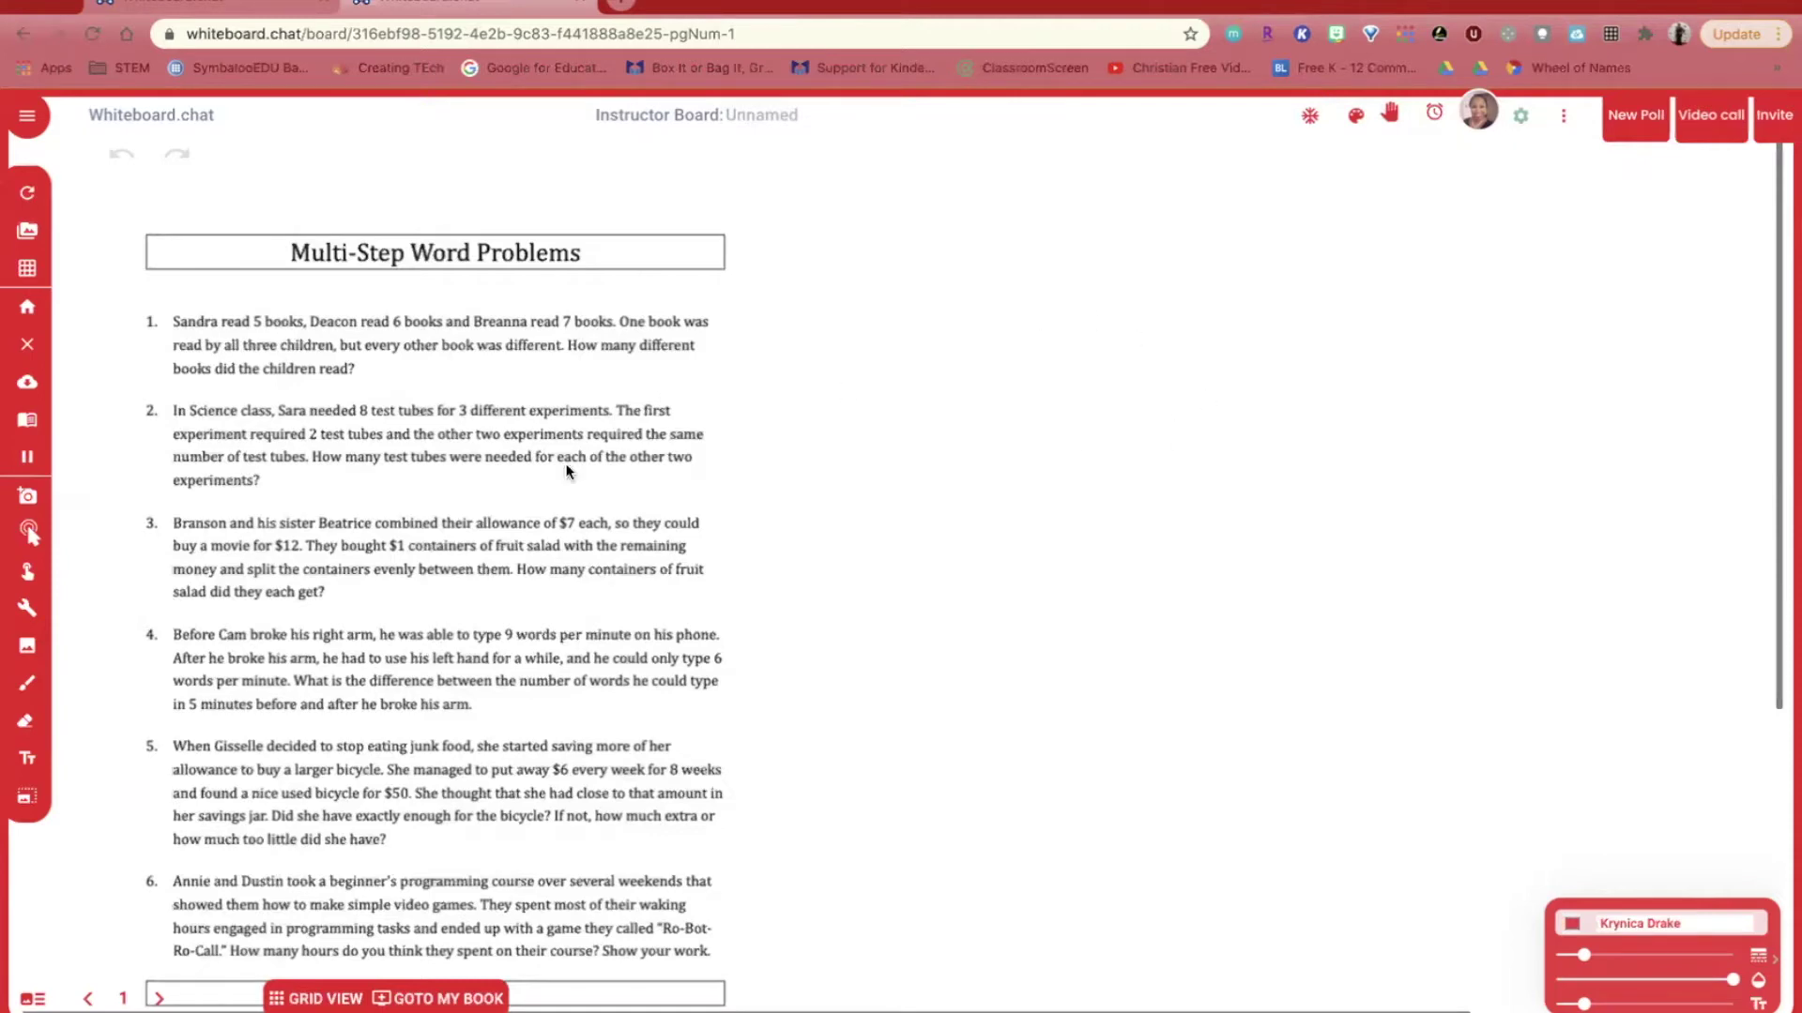
- Switch to freehand drawing and browse the Manipulatives category list in the colour palette
left_click(27, 683)
left_click(1356, 117)
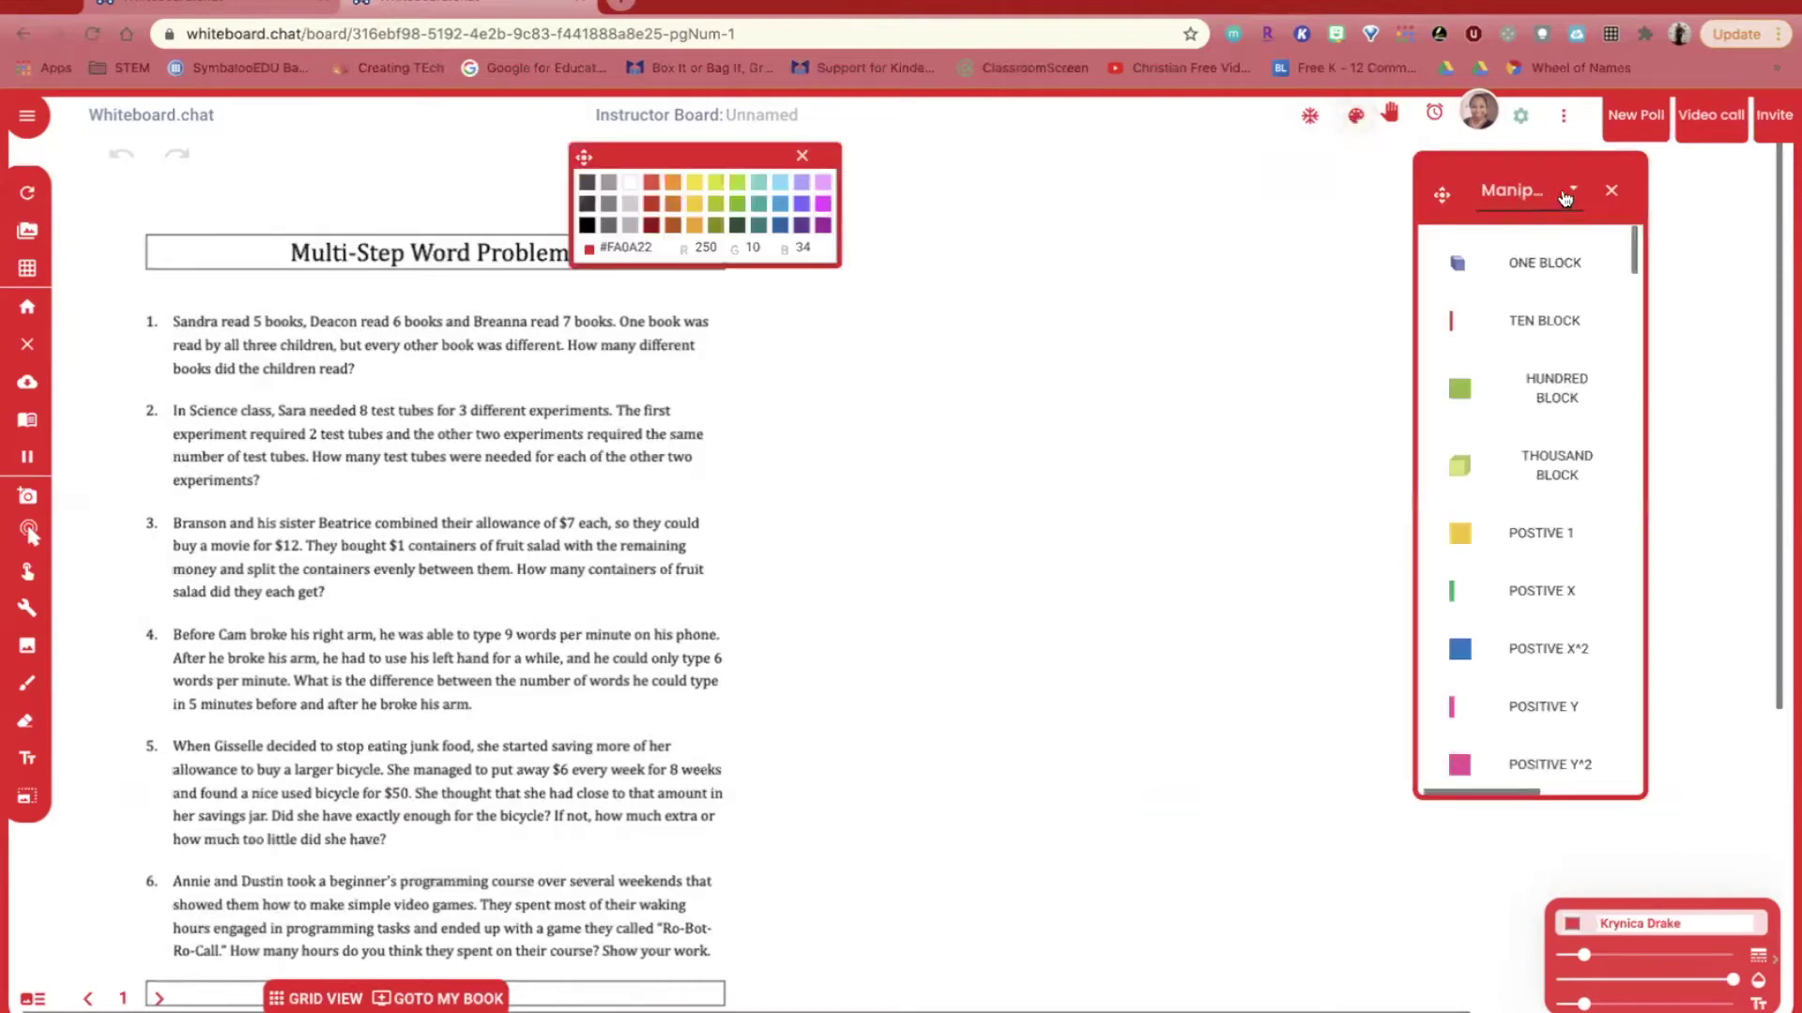
left_click(1573, 193)
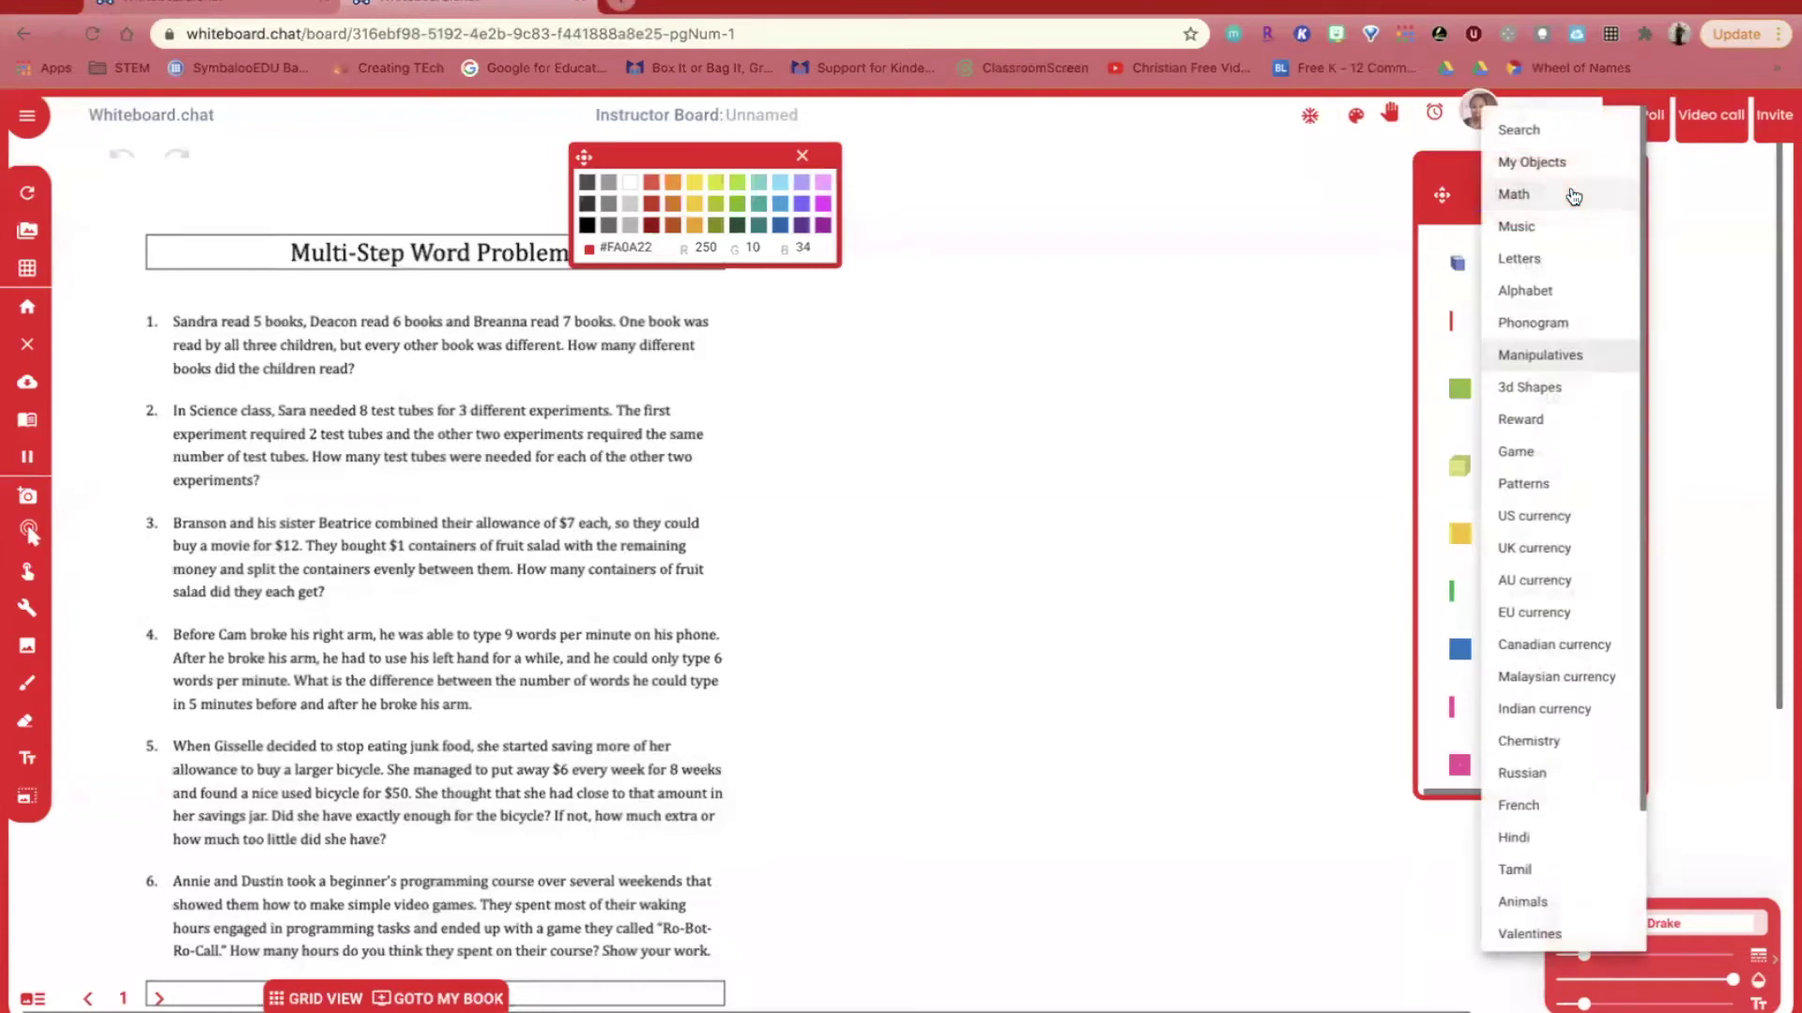
scroll(1562, 449, "down", 3)
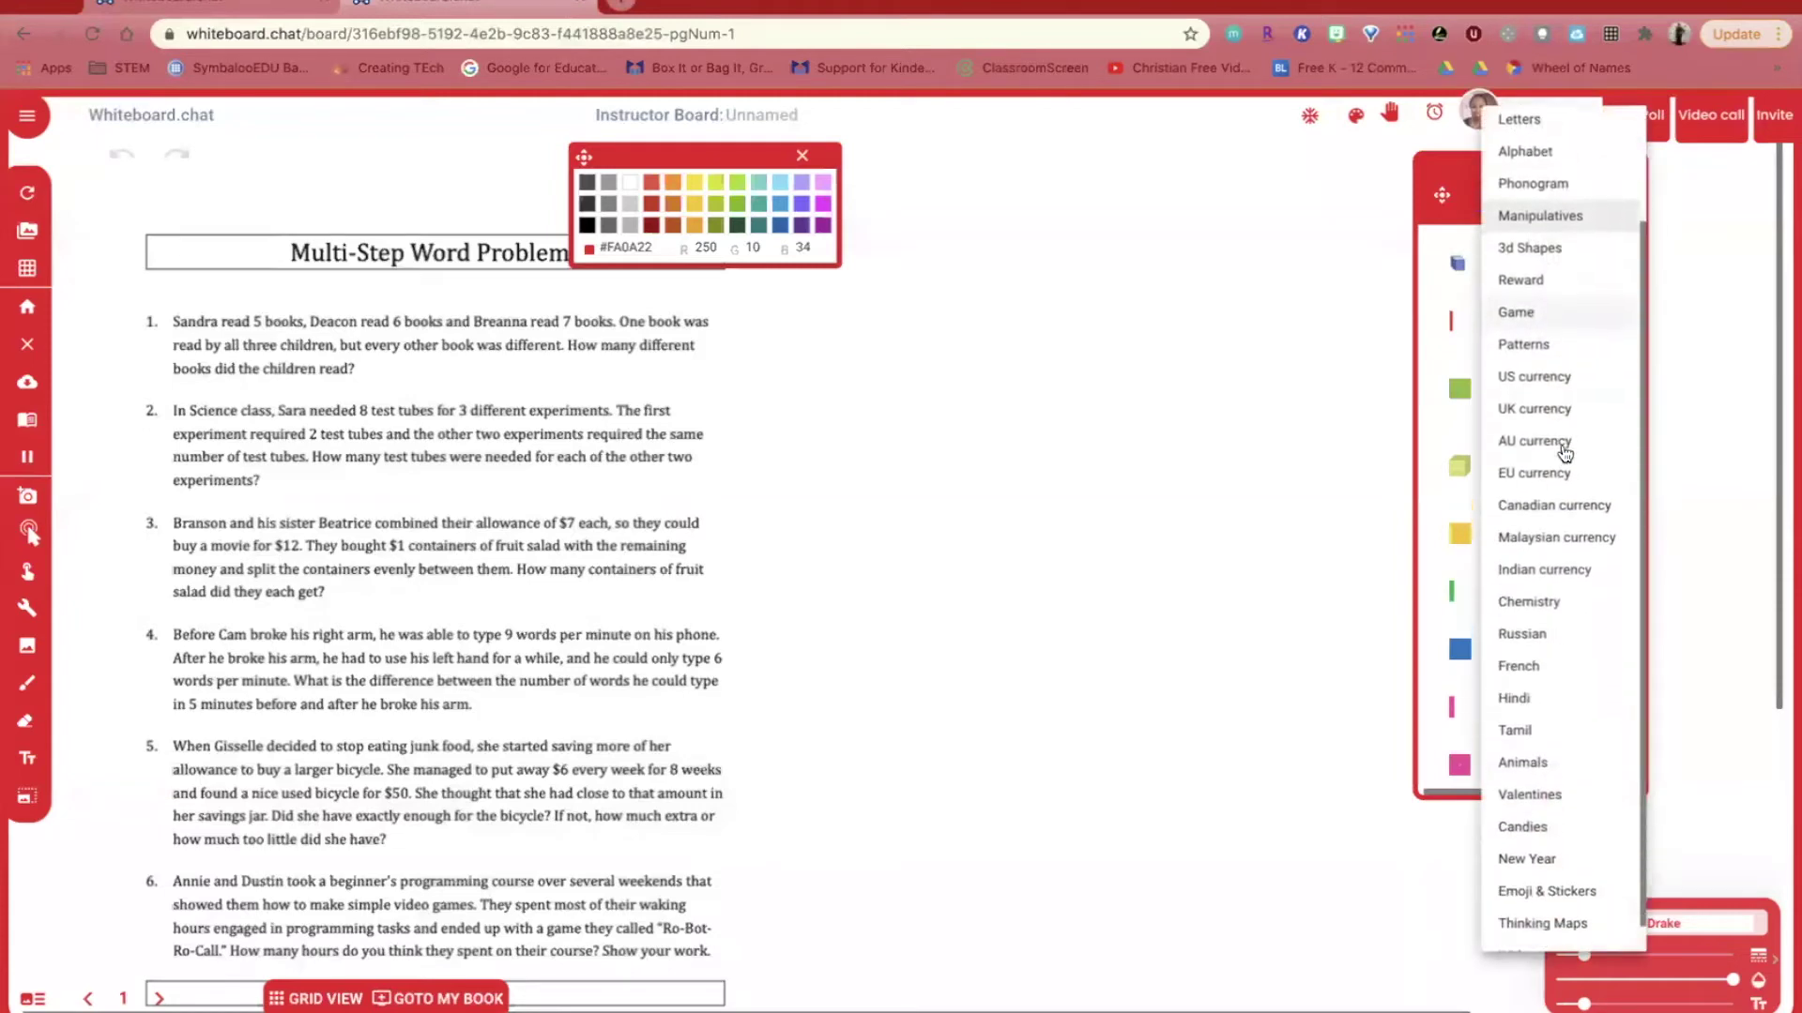
scroll(1564, 453, "up", 3)
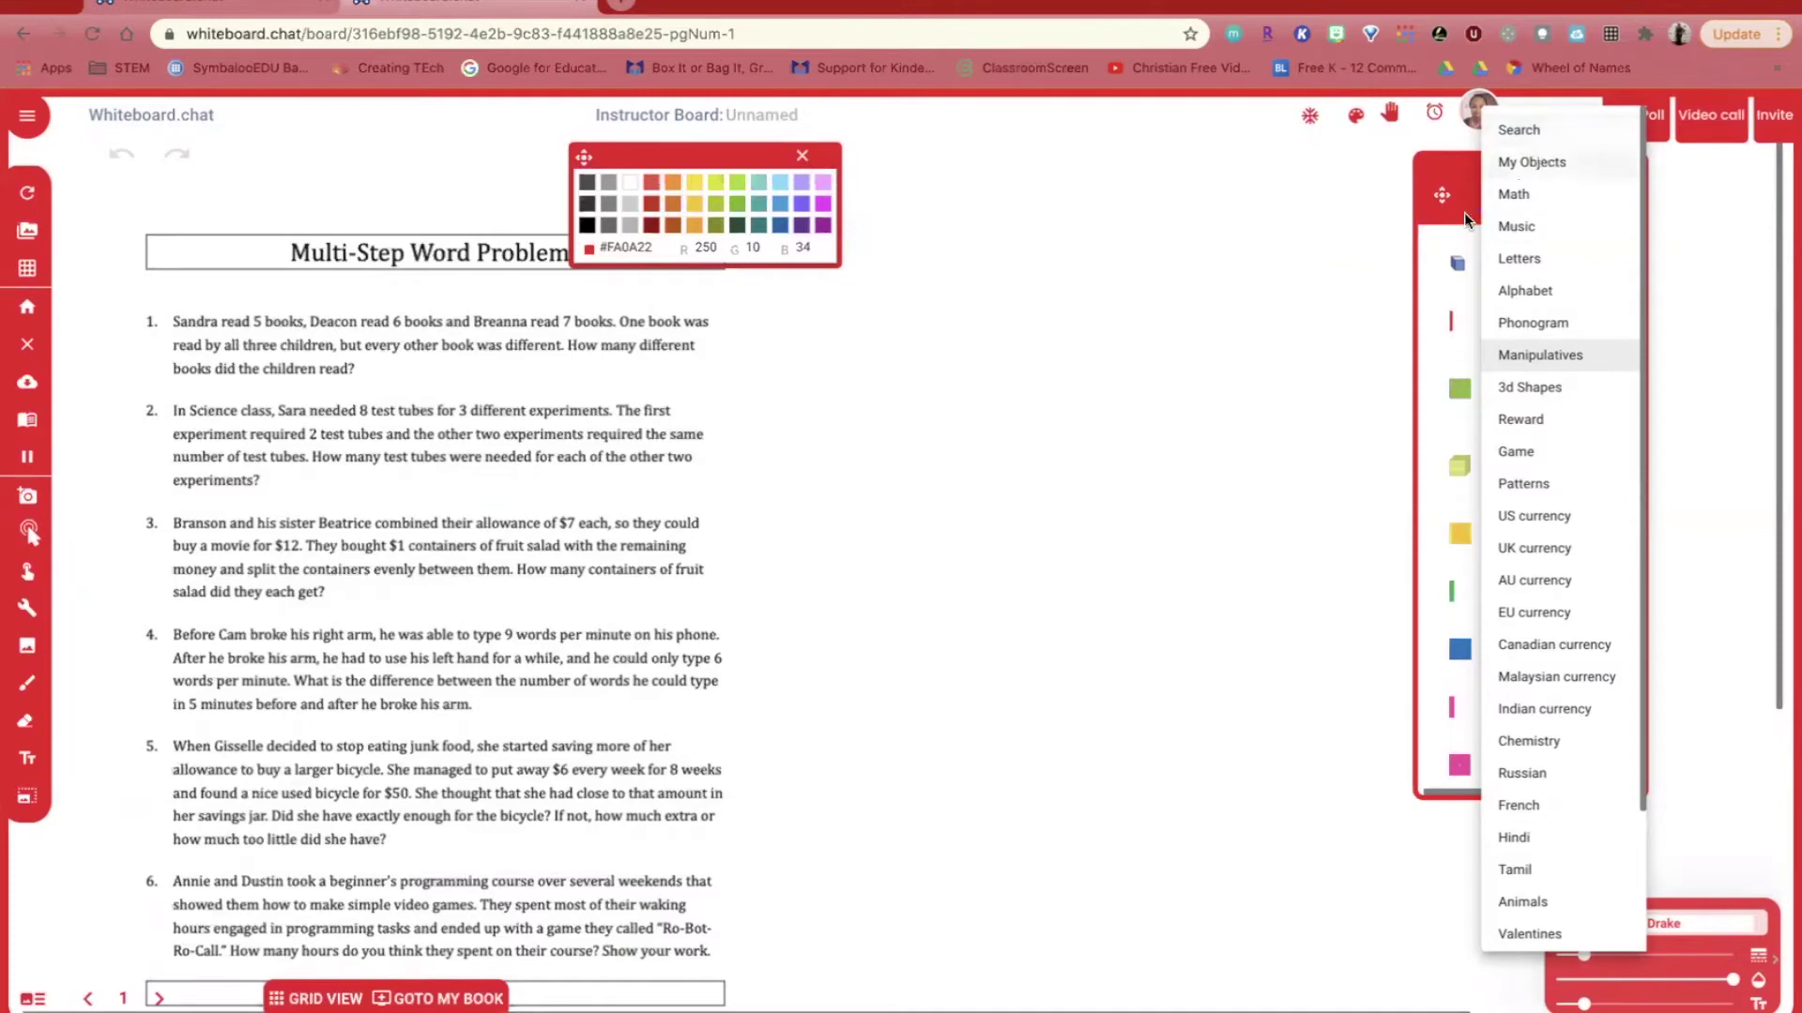
- Close the category list, colour palette and Manipulatives panel, then show the invite QR code and classroom code
left_click(1372, 242)
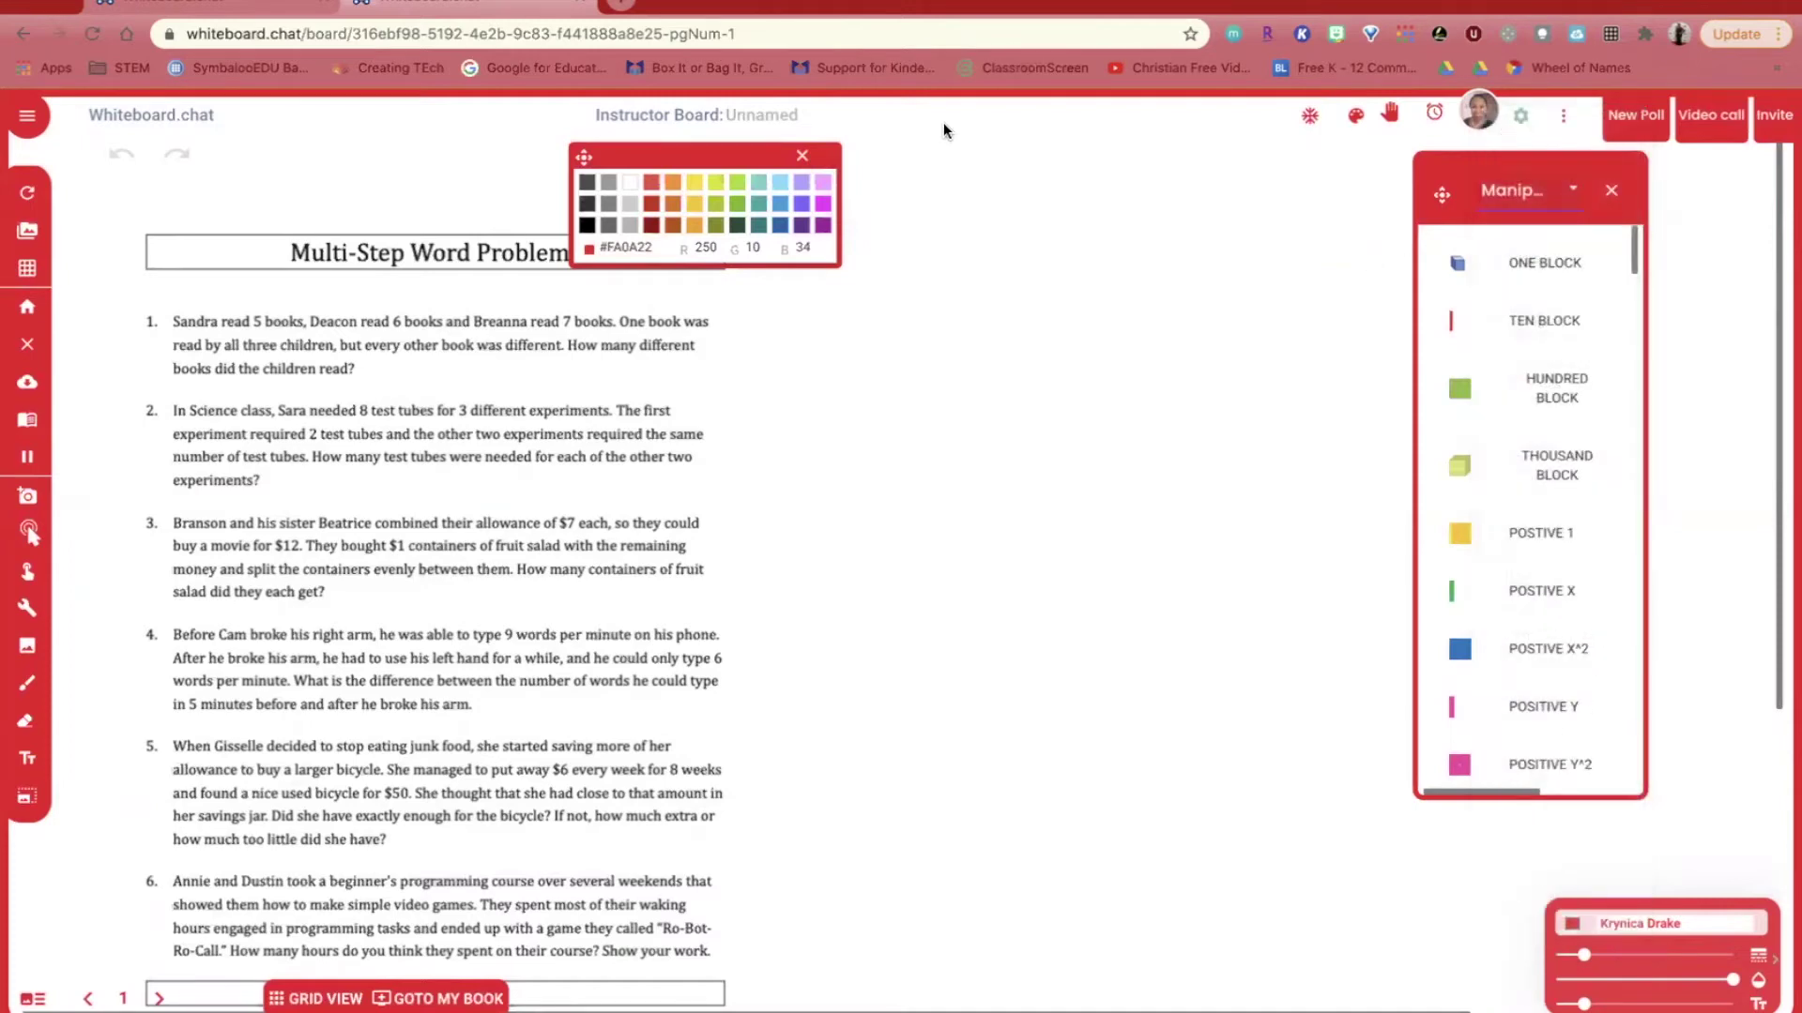
left_click(815, 158)
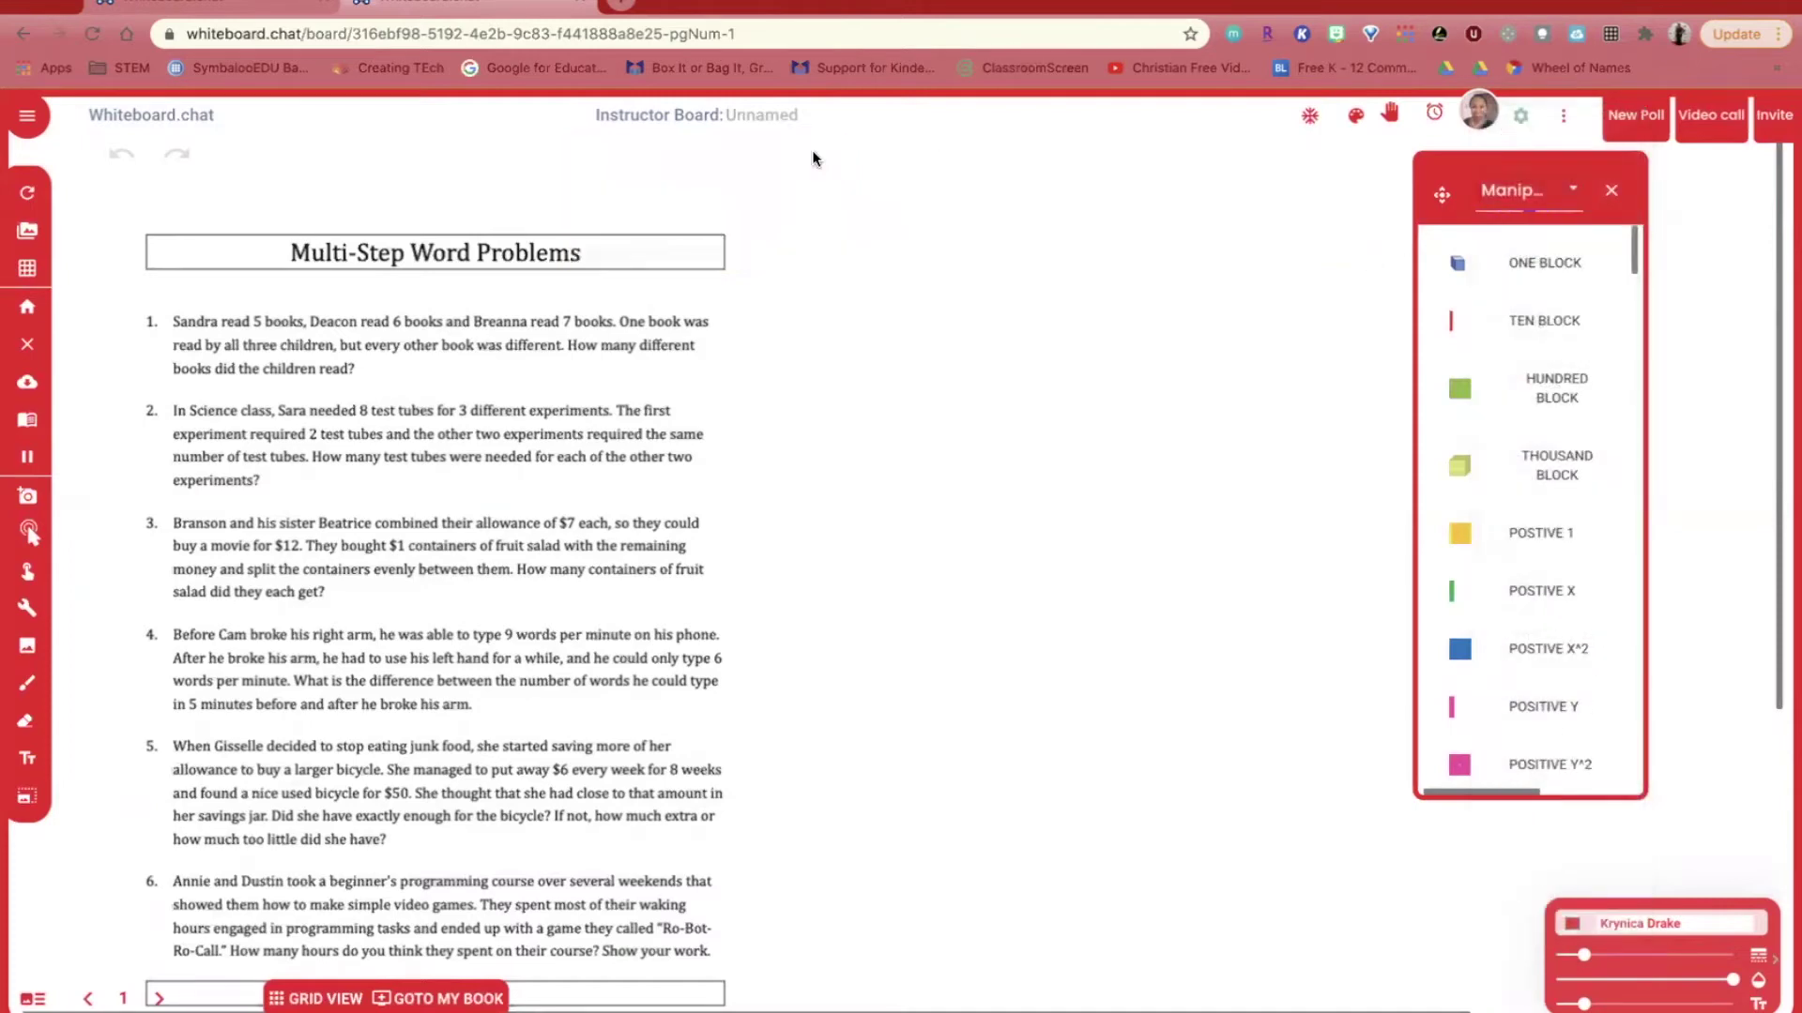
left_click(1611, 191)
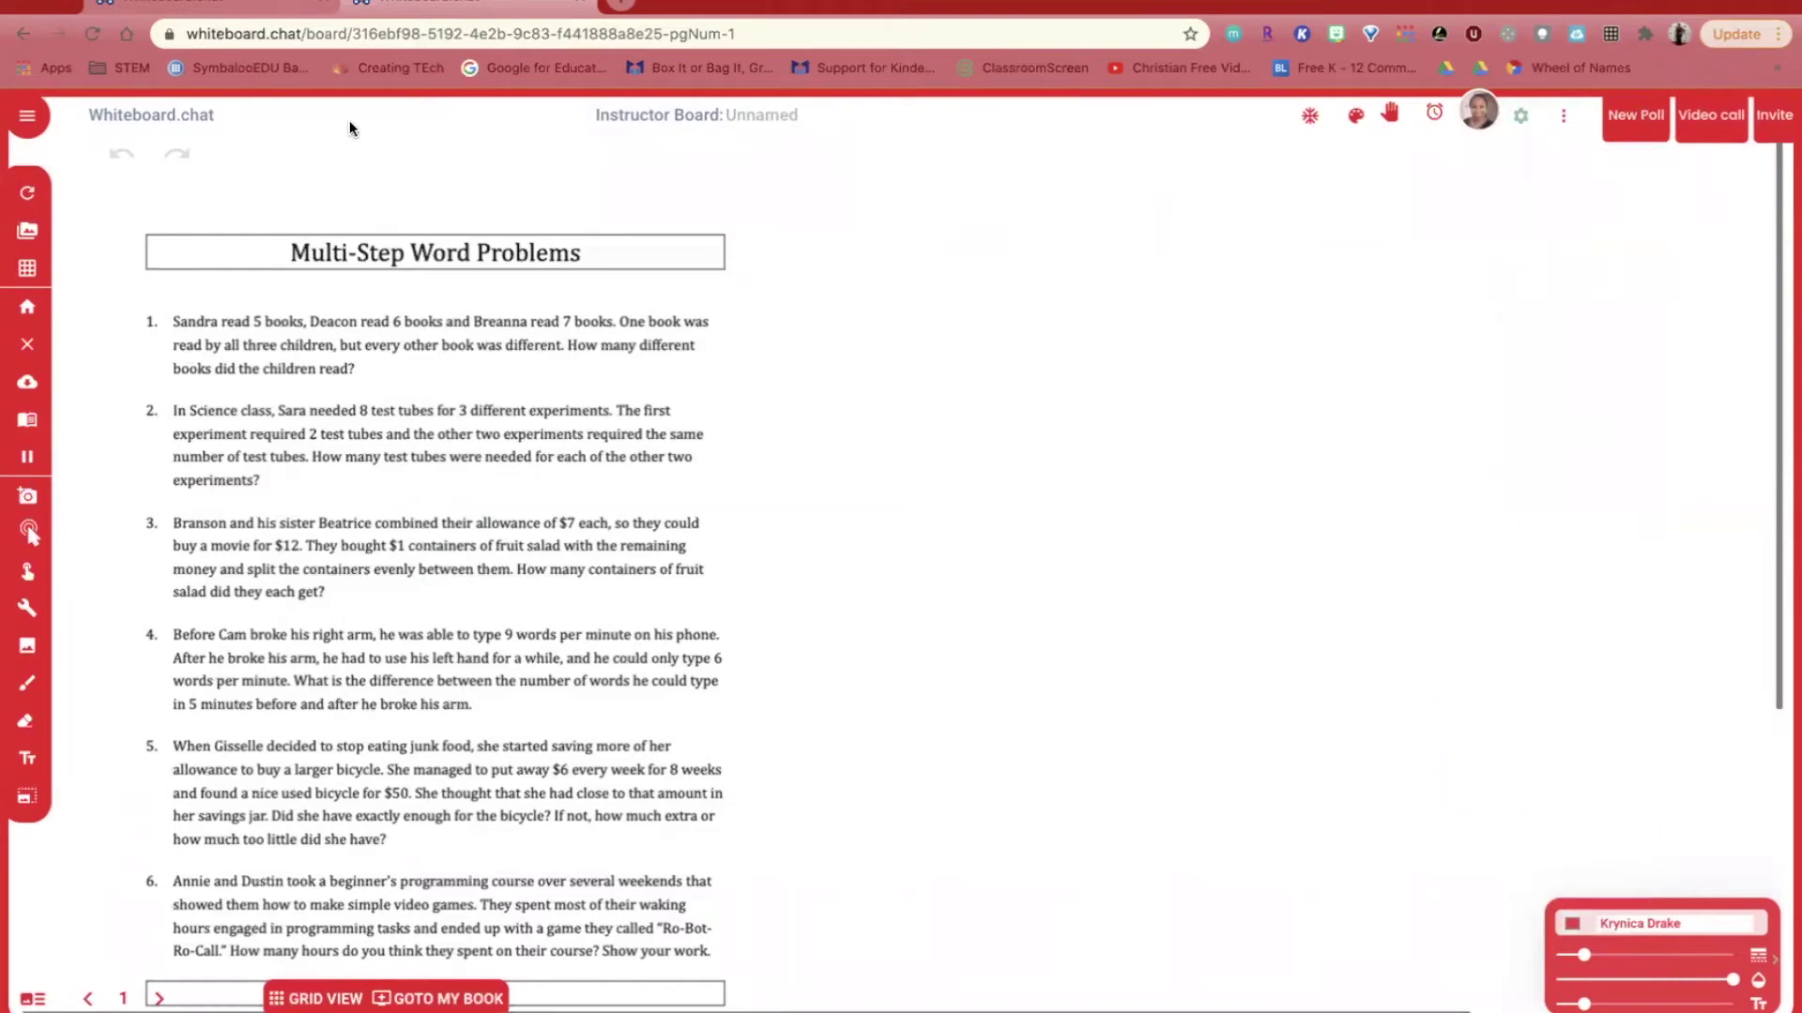
left_click(1776, 117)
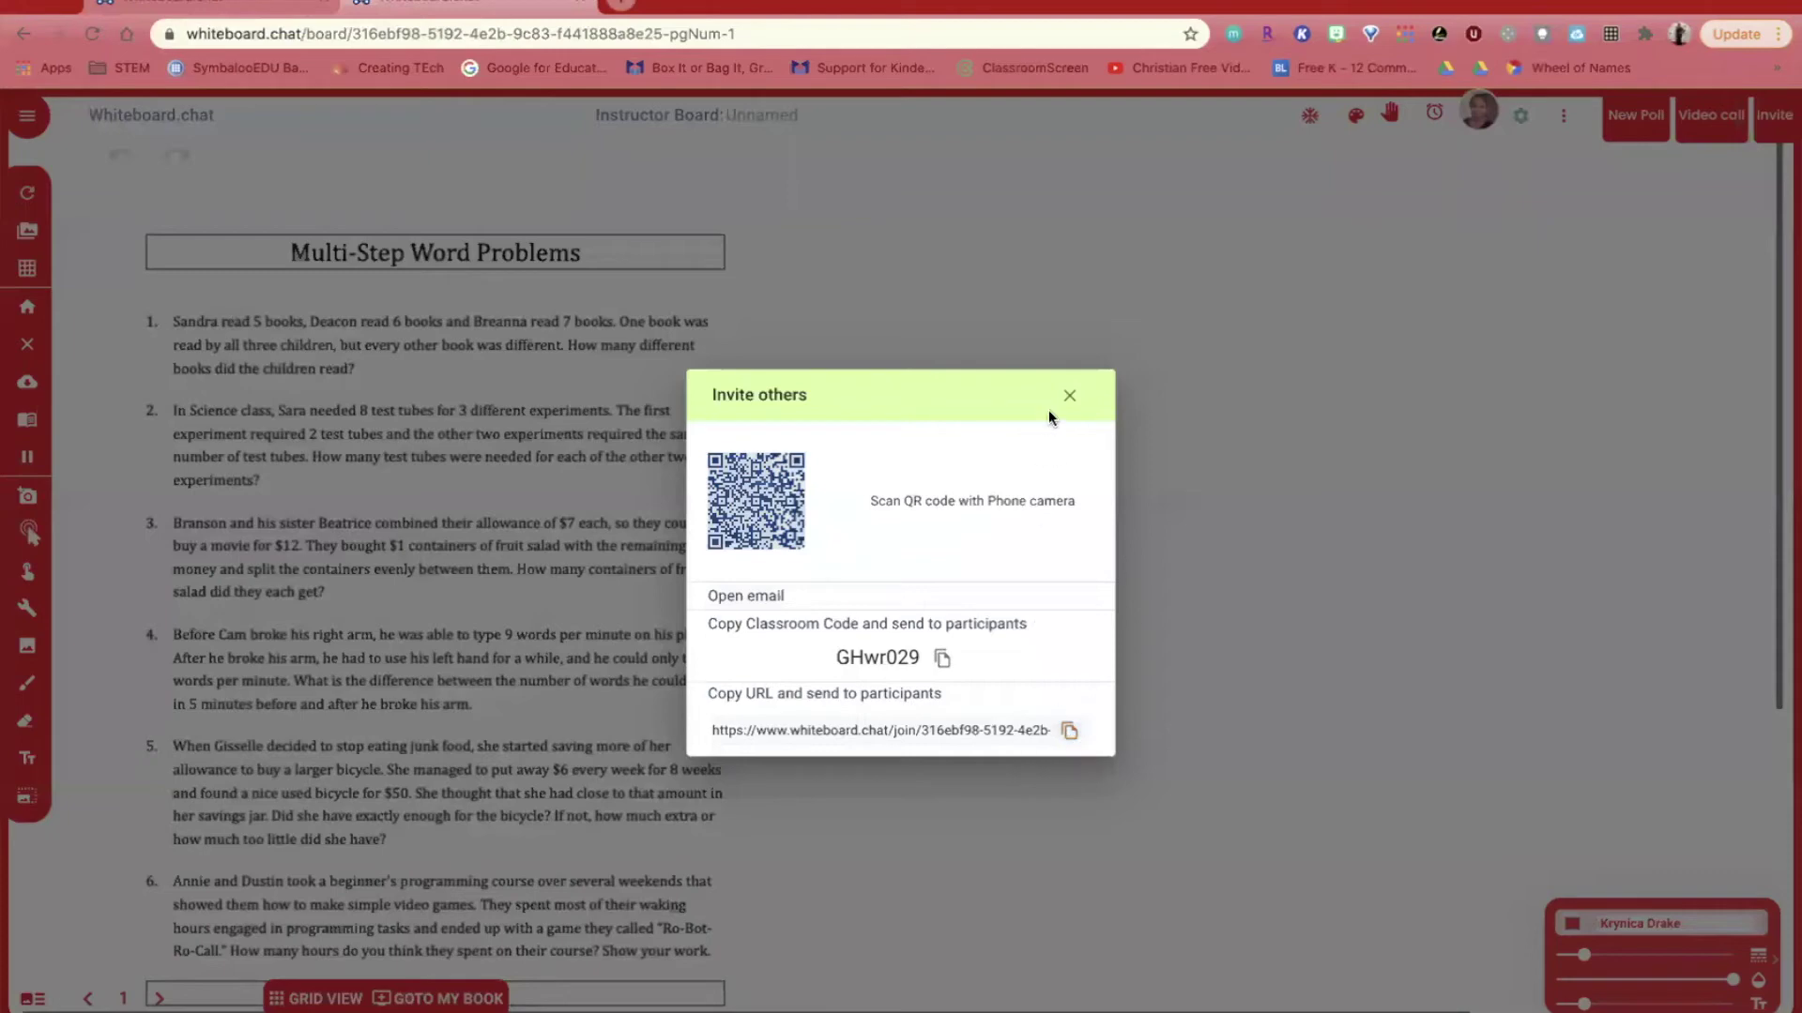
- Dismiss the invitation details and switch to the K-2 Lesson instructor board
left_click(1068, 396)
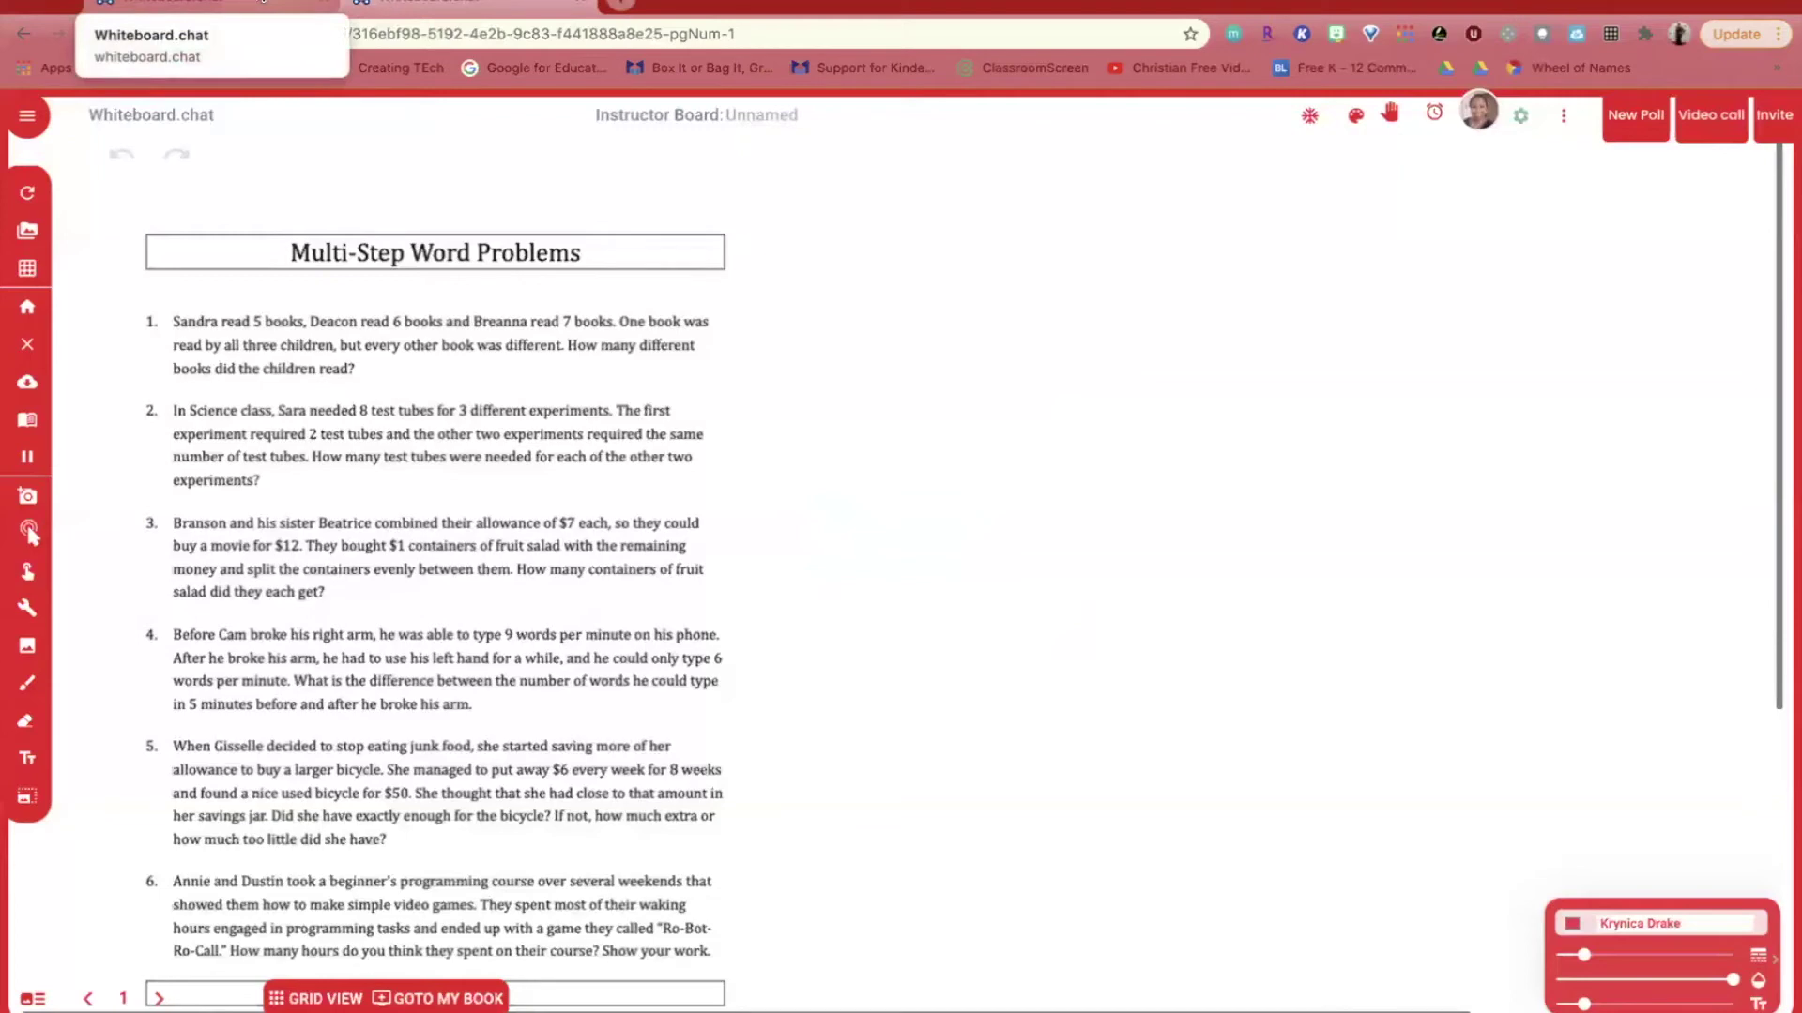
left_click(263, 3)
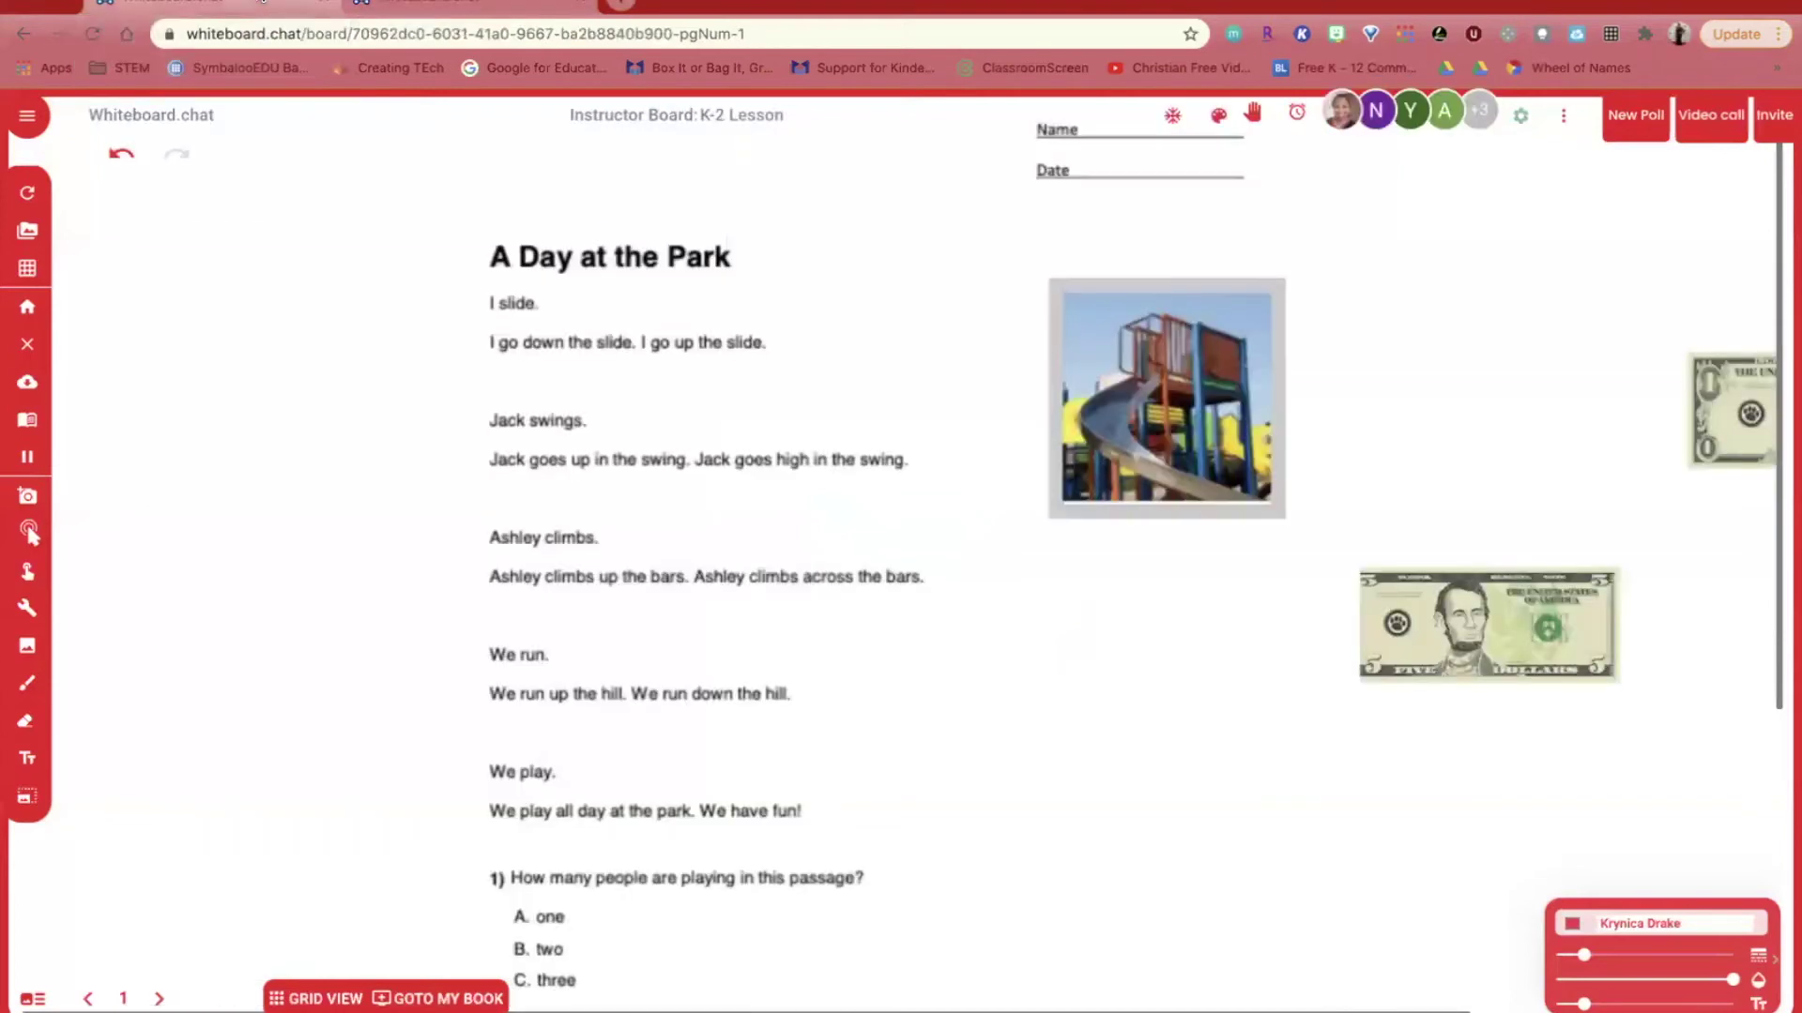
- Show all student boards in grid view, enlarge student board 5, and join it
left_click(318, 1000)
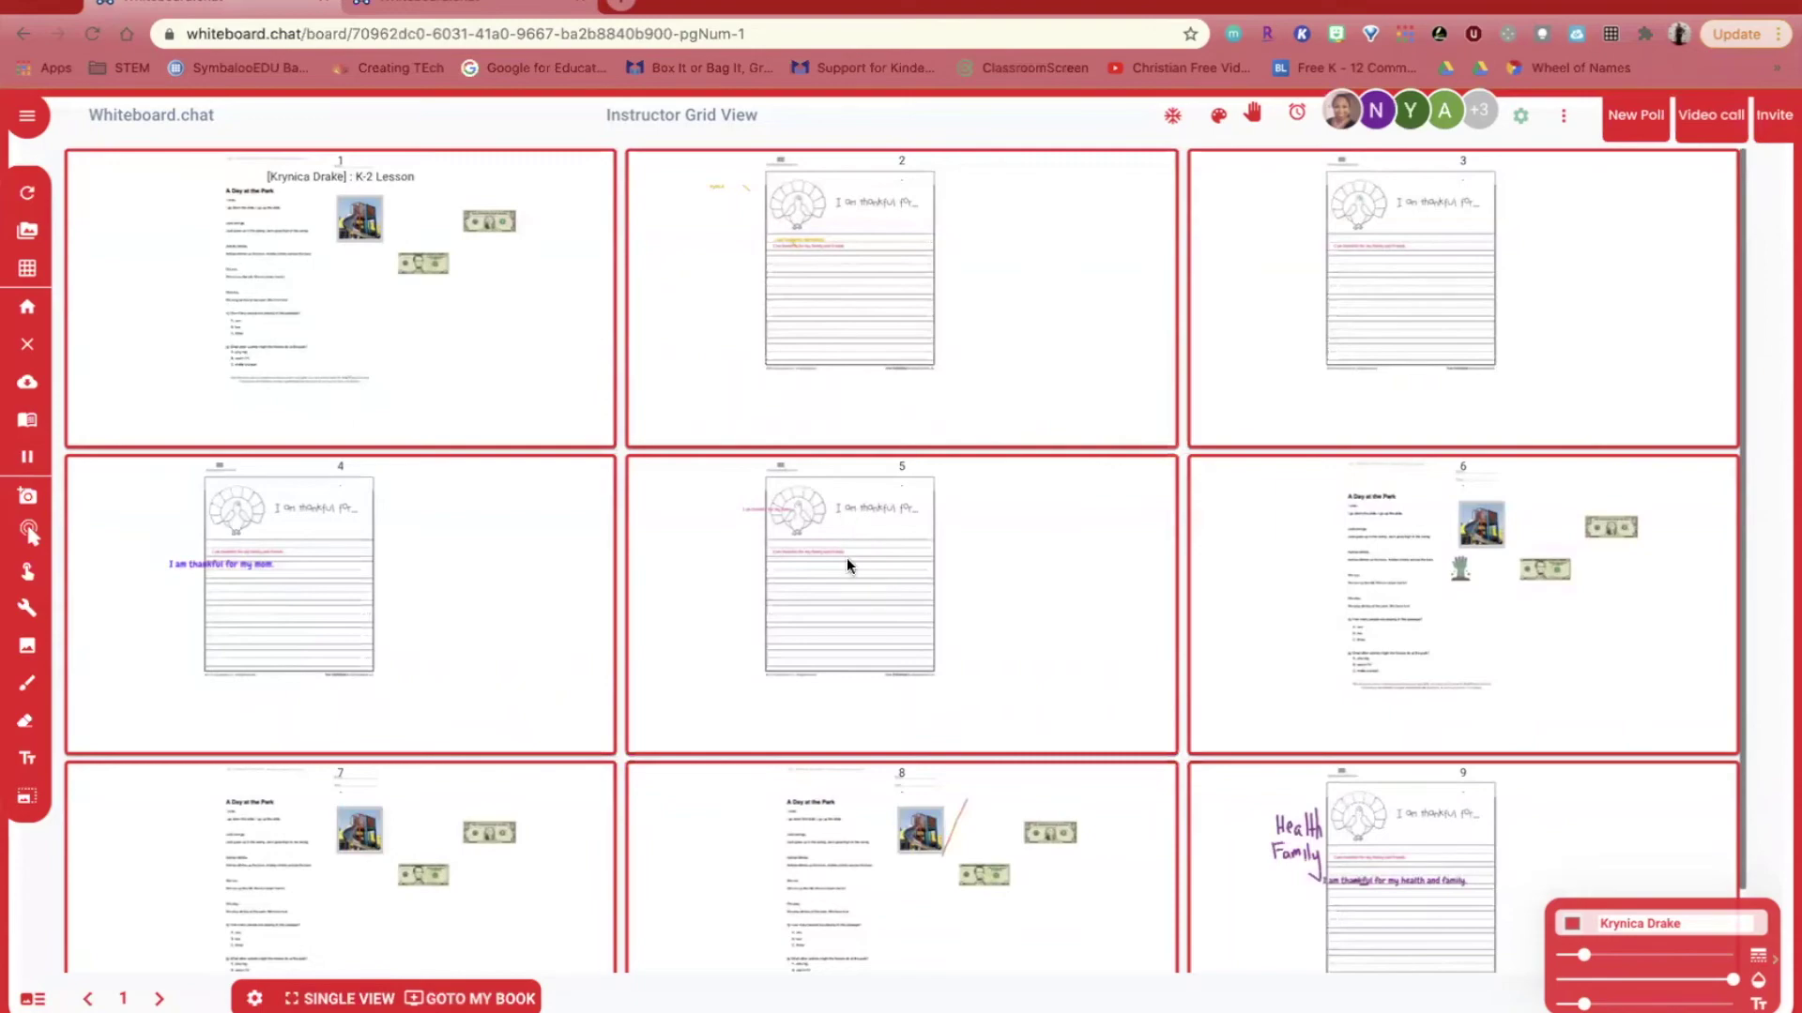
left_click(846, 558)
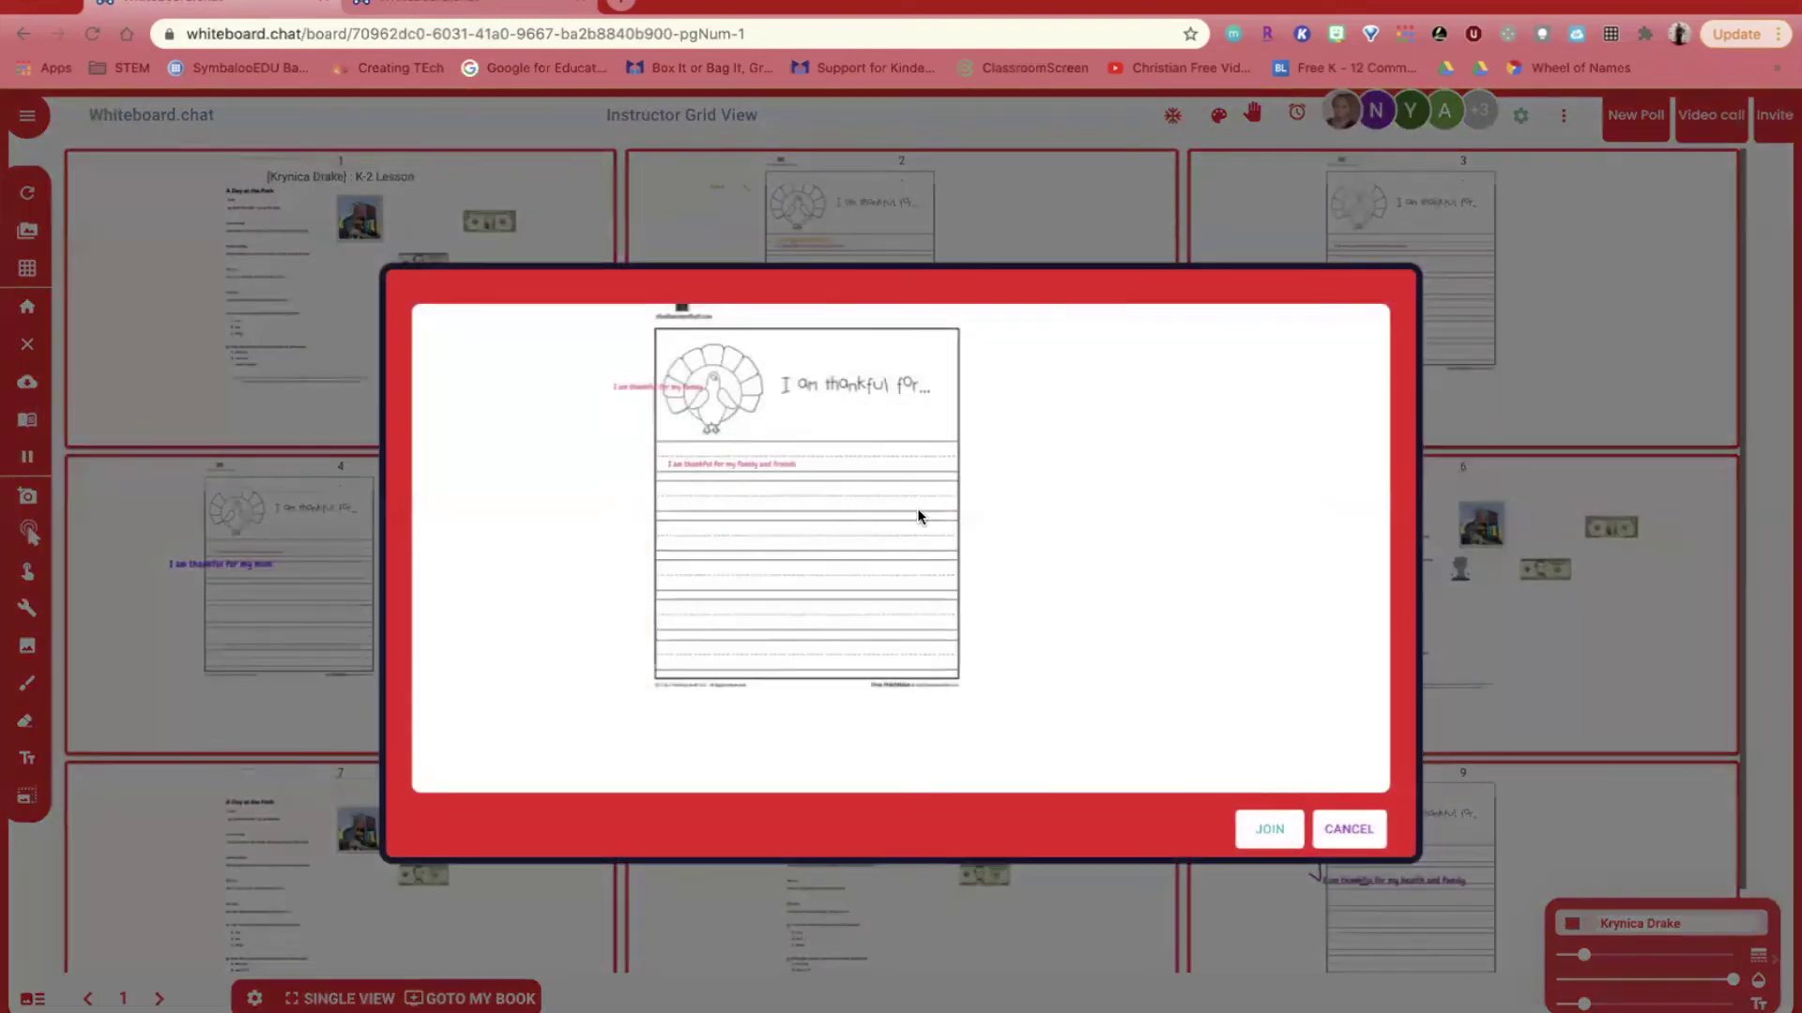
left_click(1272, 845)
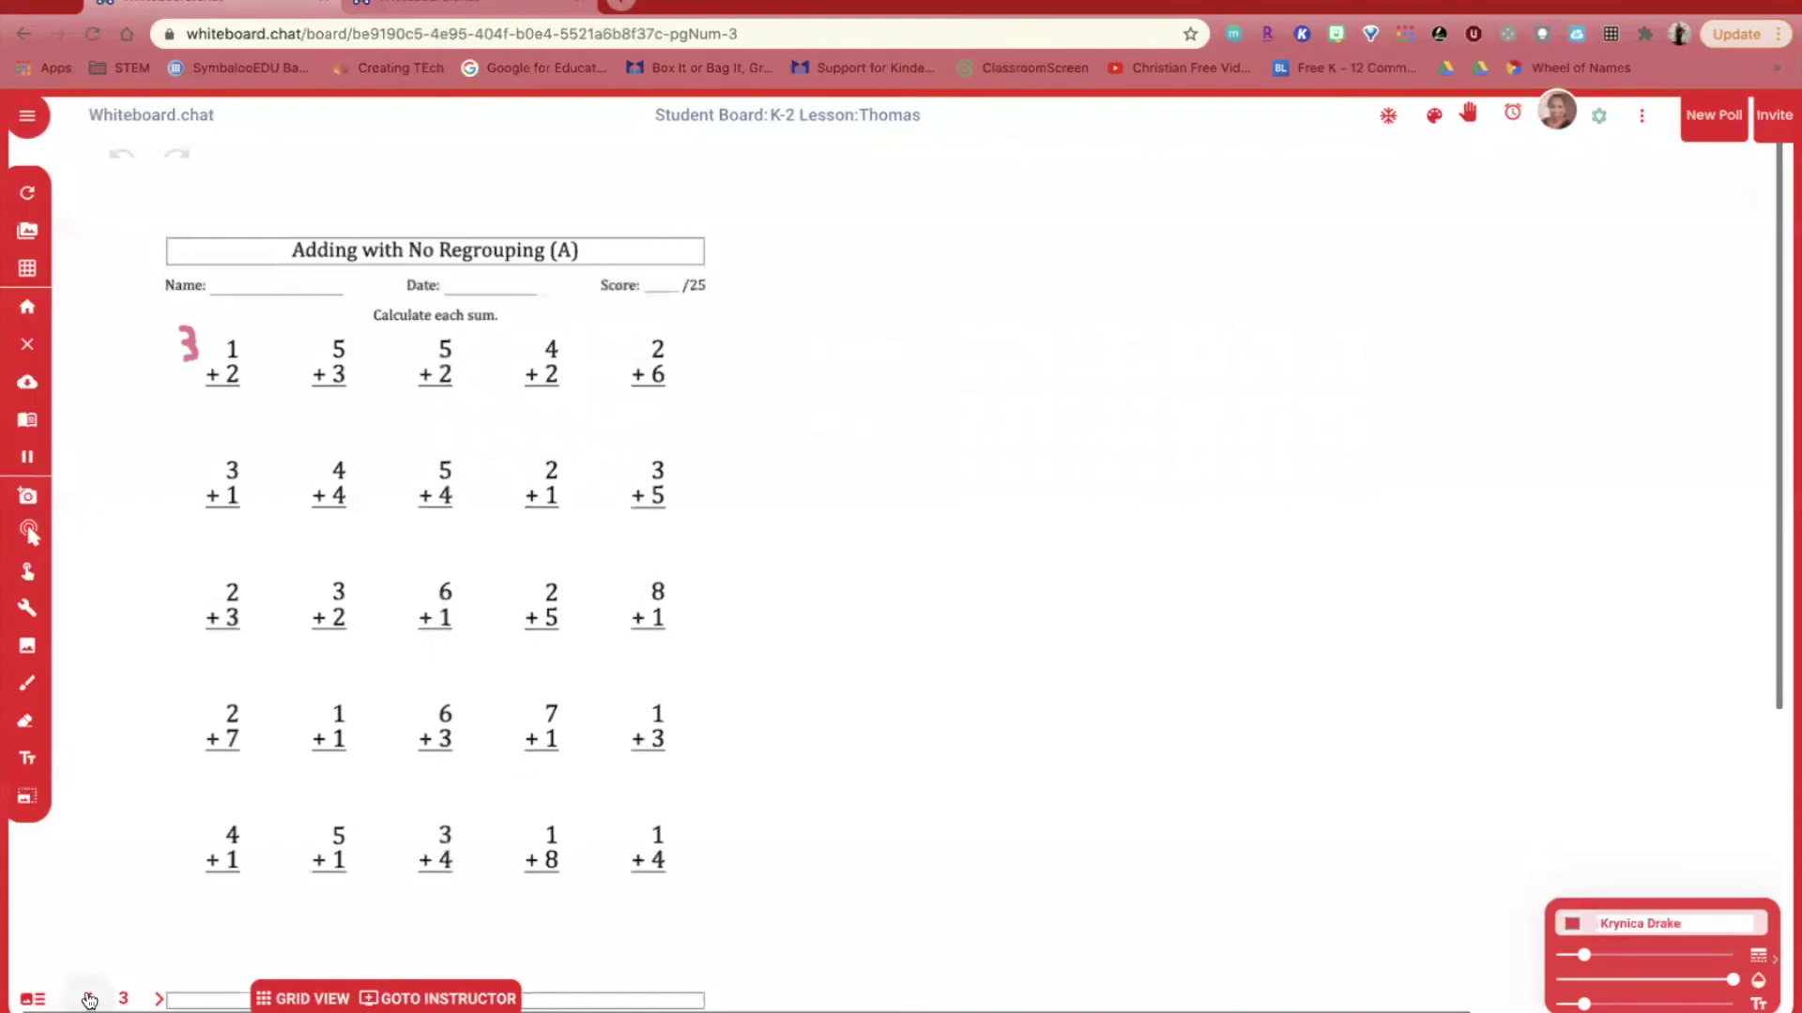
- Place a ONE BLOCK unit cube to the right of the addition problems, then close the palette panels
left_click(1429, 120)
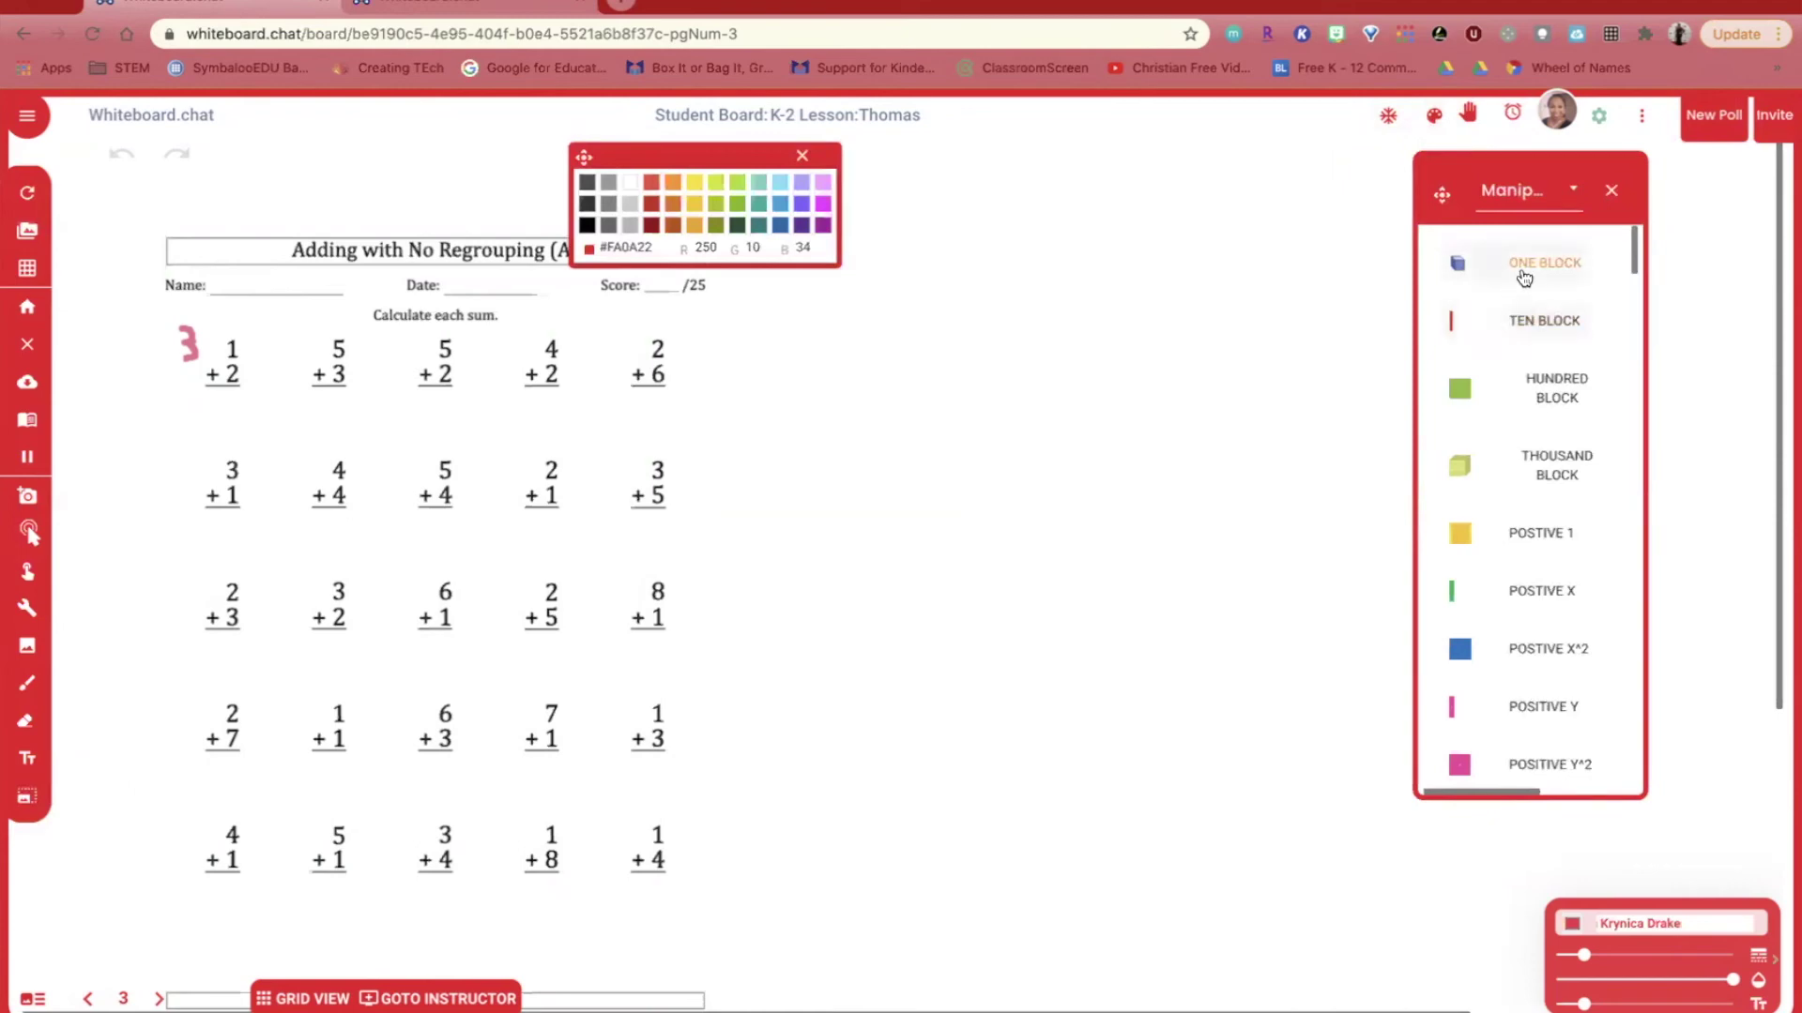
left_click(1480, 274)
left_click(1155, 523)
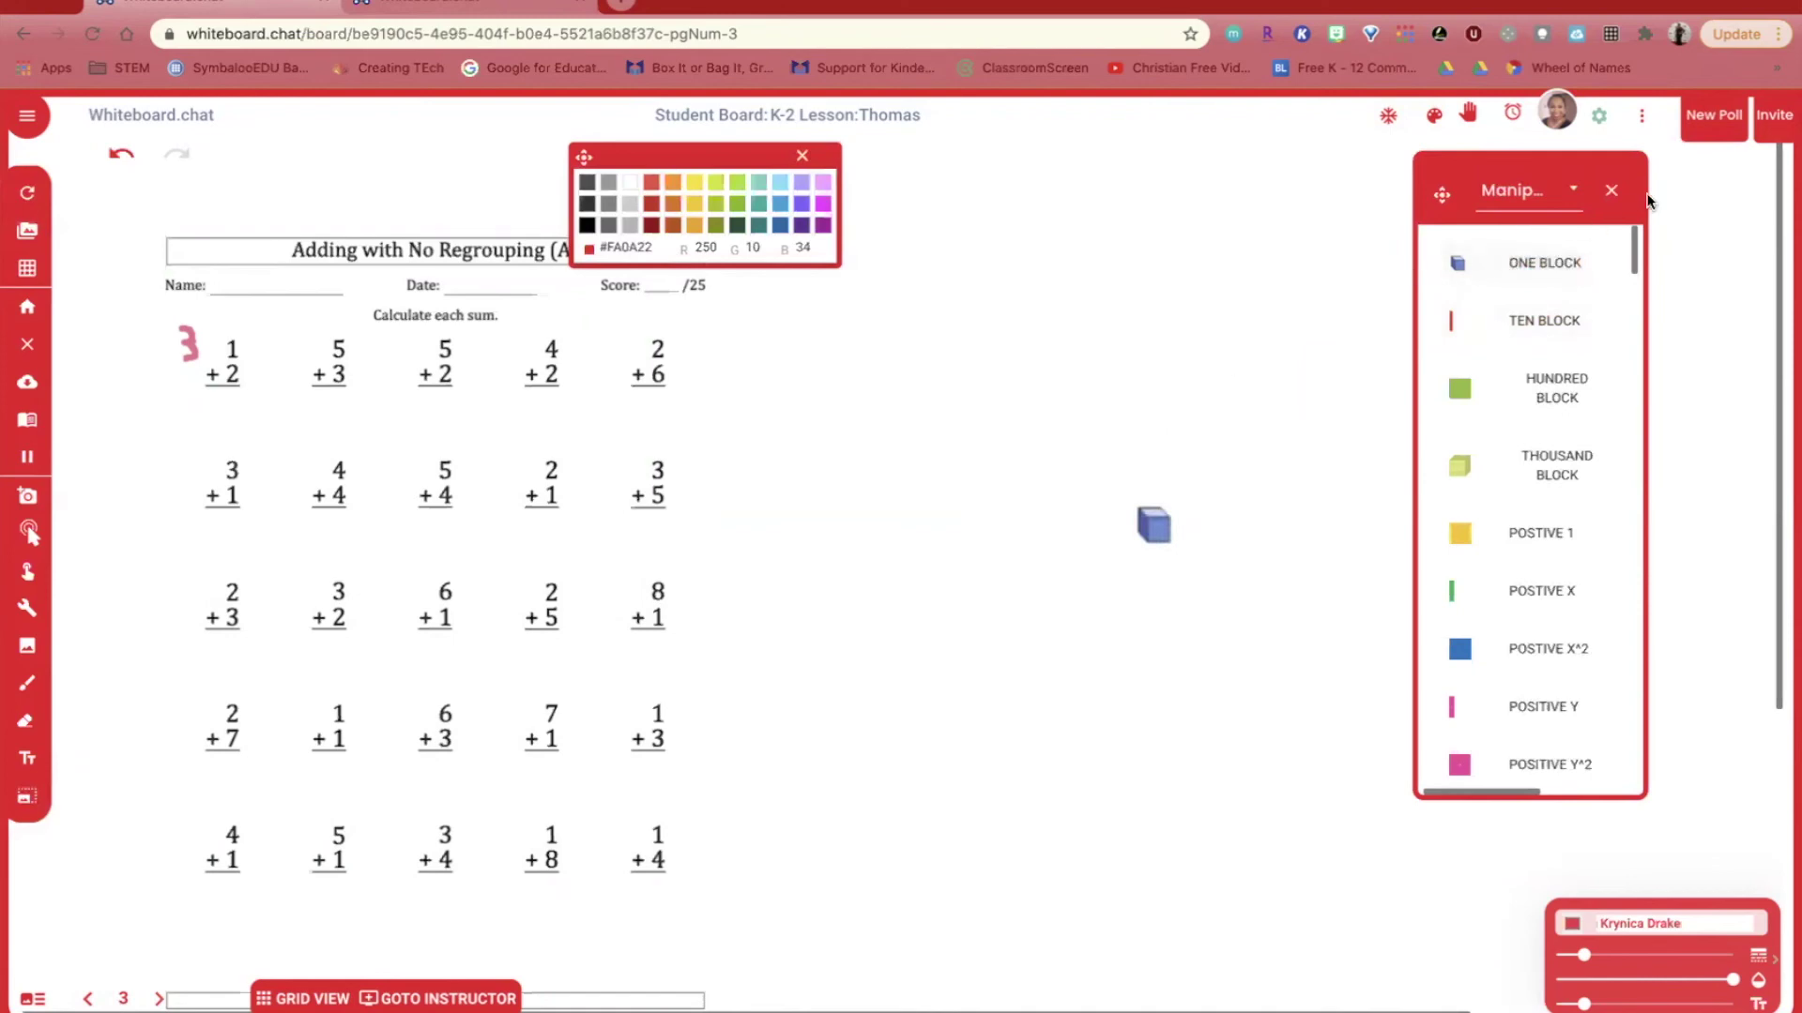
left_click(1611, 190)
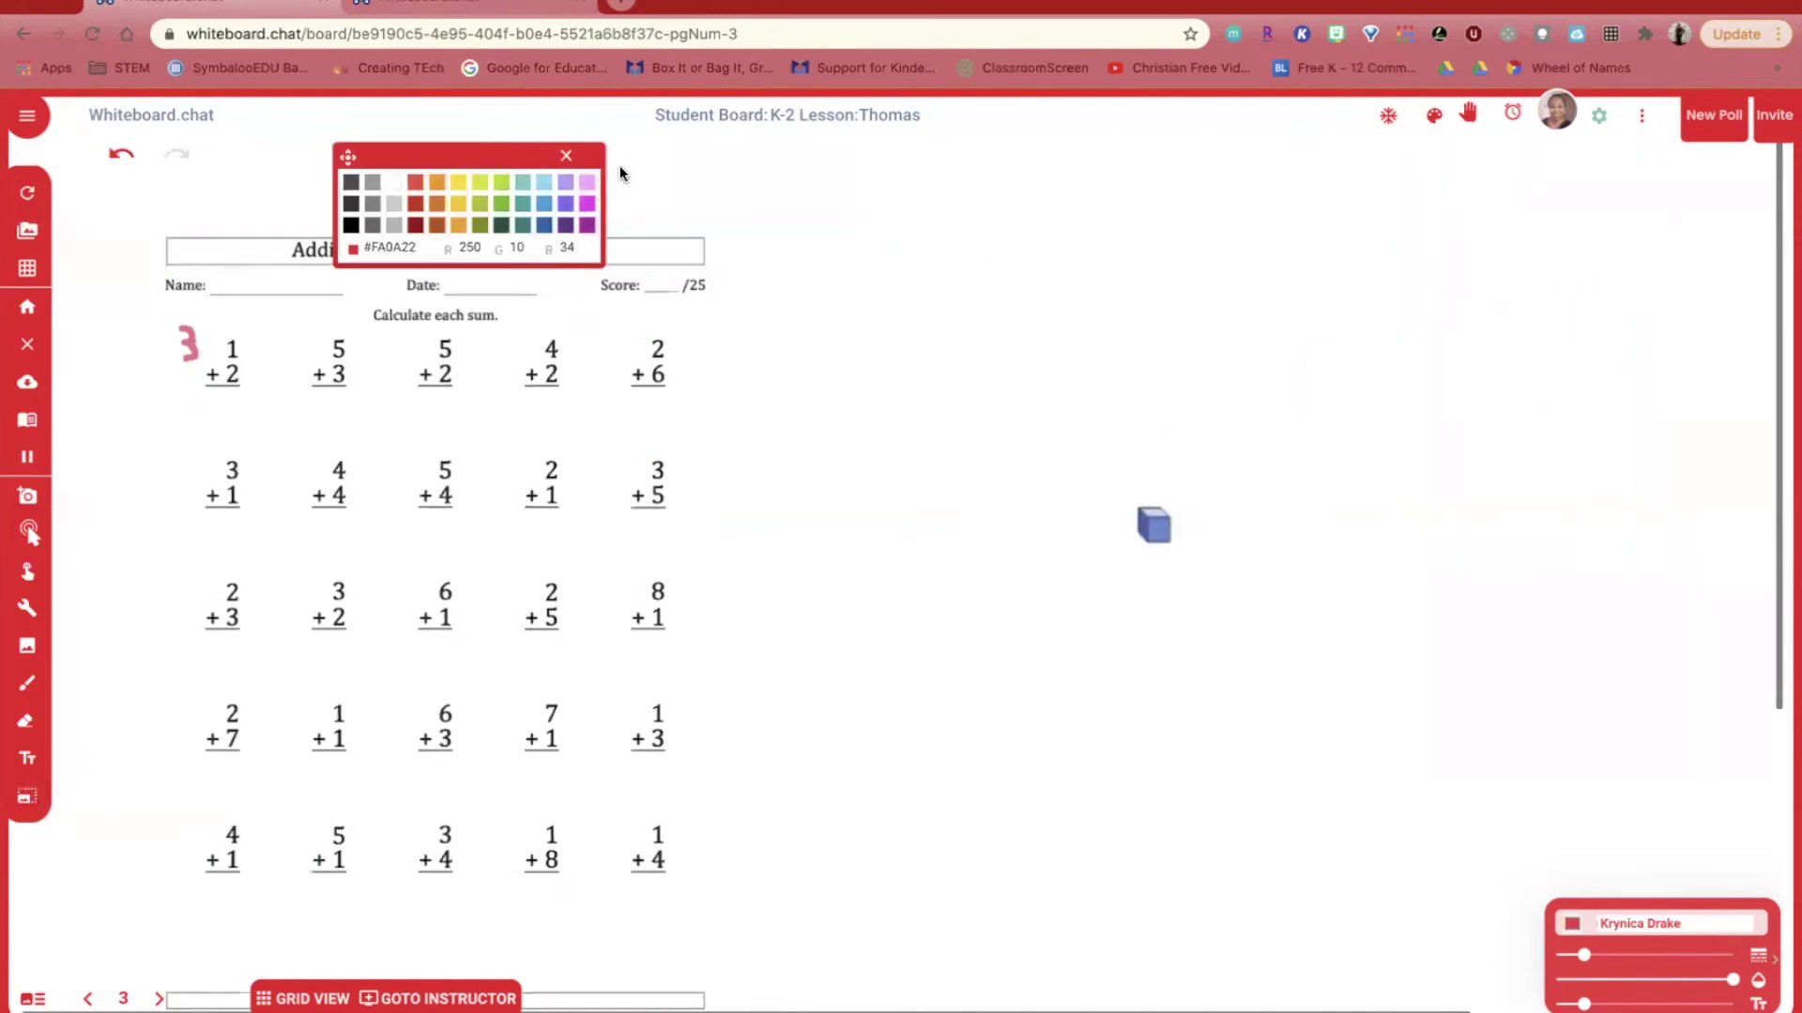
left_click(565, 155)
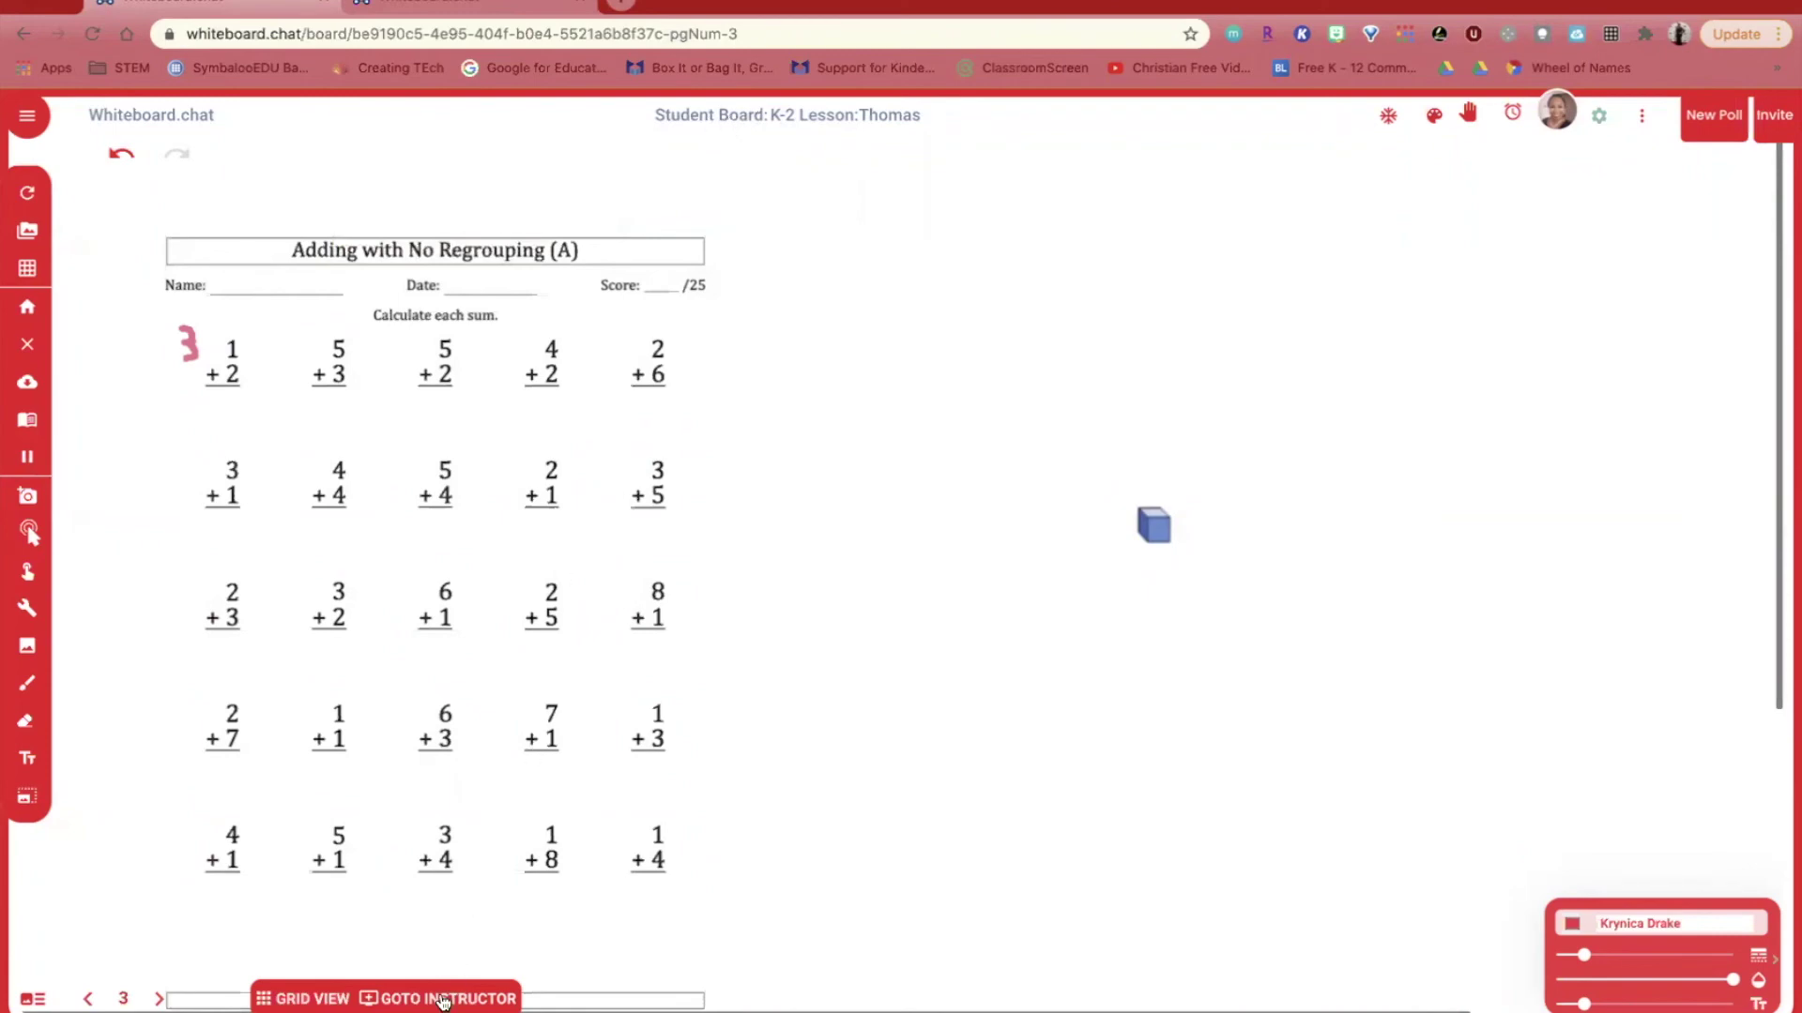
- Go back to the instructor's K-2 Lesson board with GOTO INSTRUCTOR
left_click(441, 999)
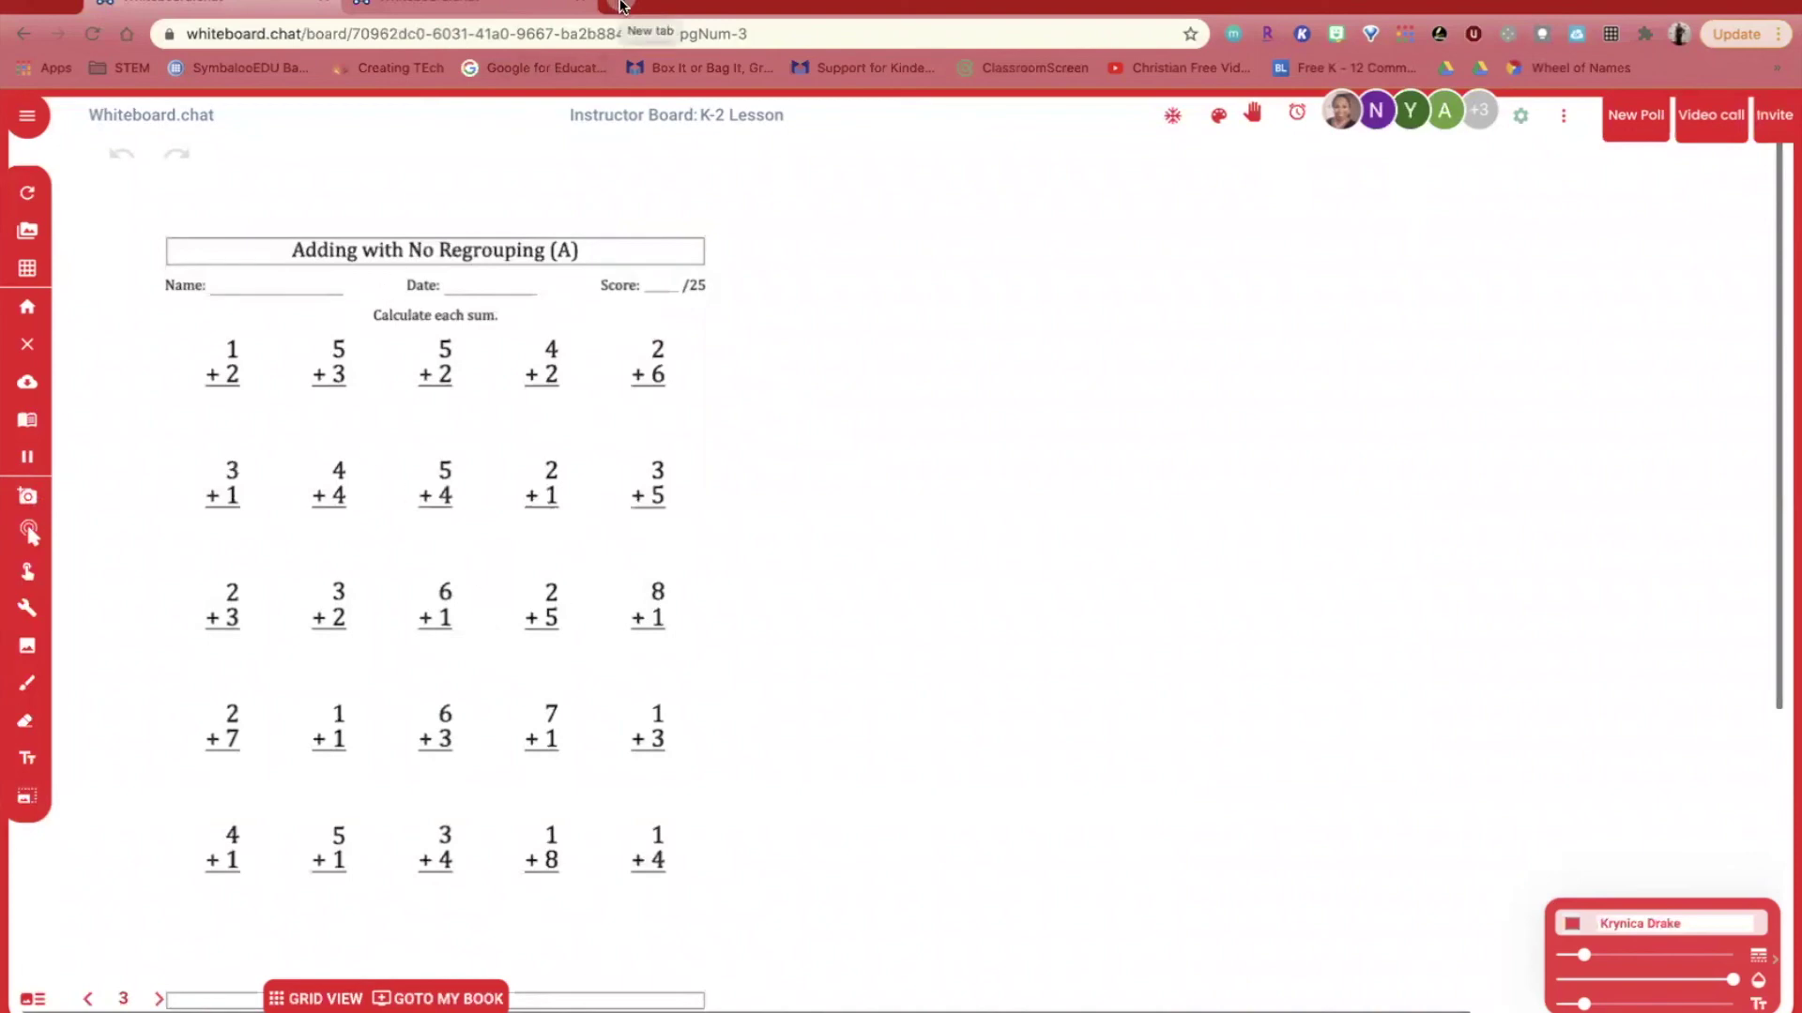
- Open a new Chrome browser tab
left_click(619, 6)
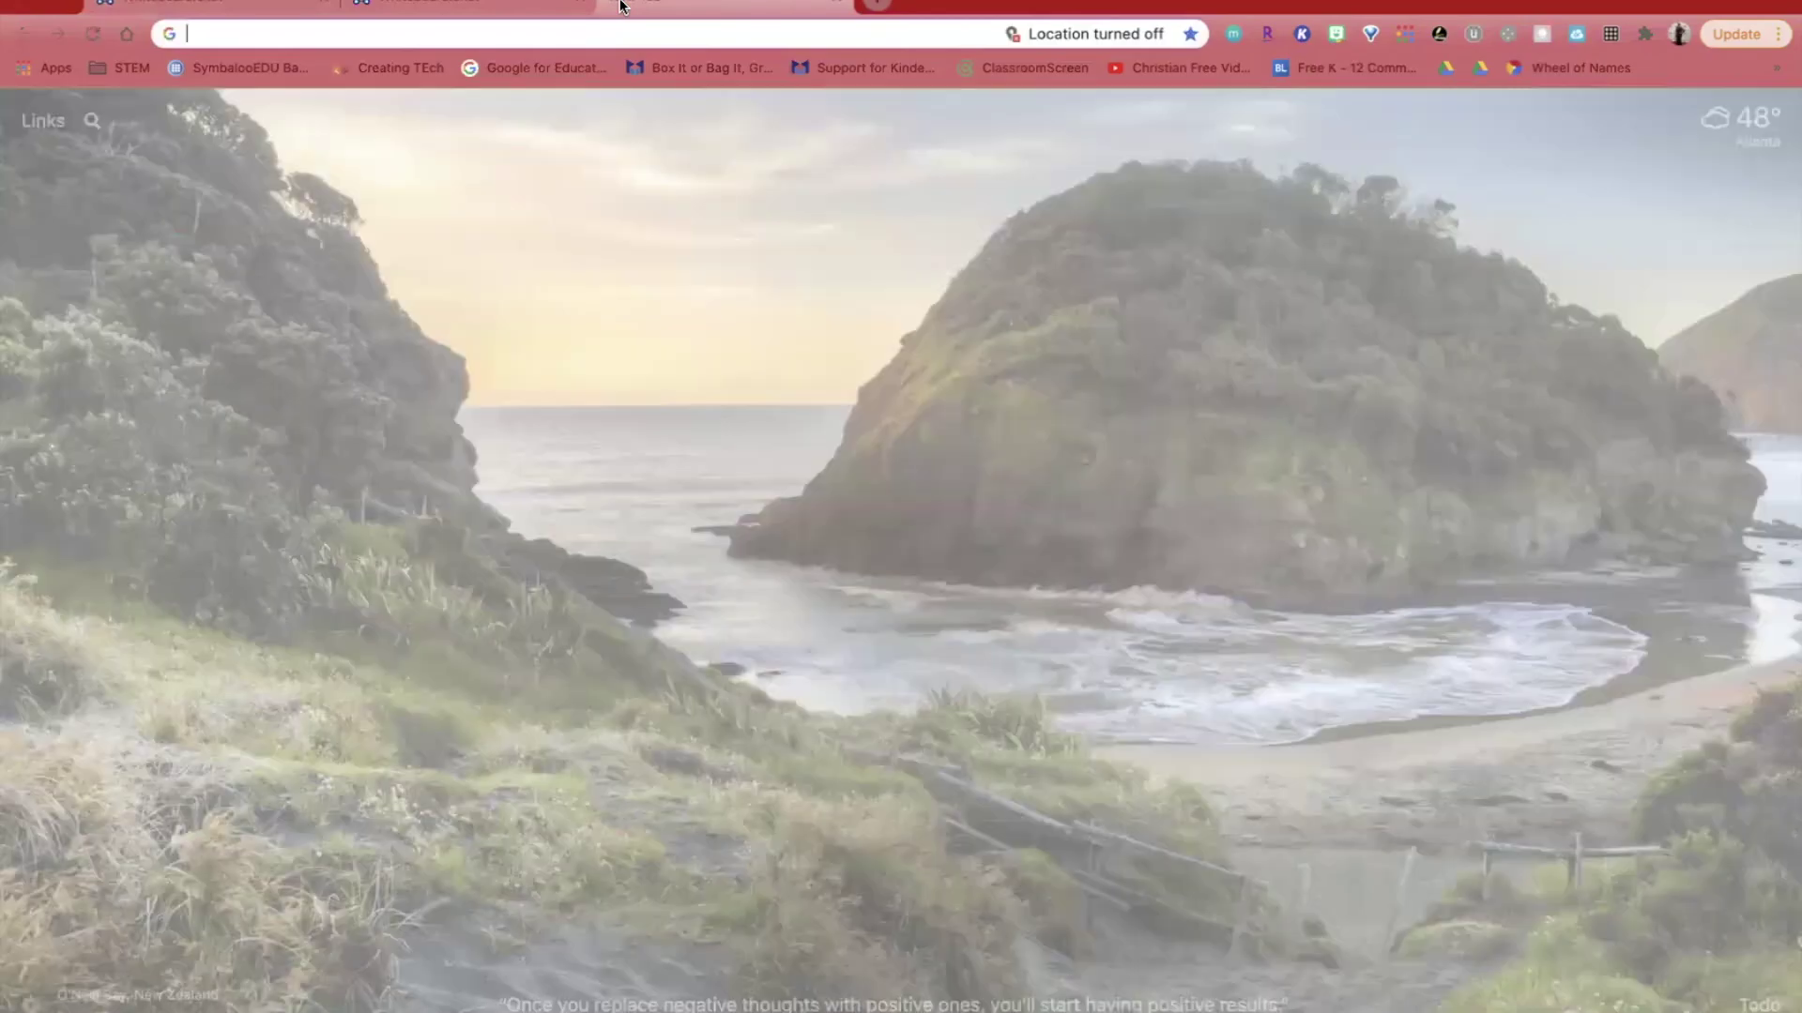